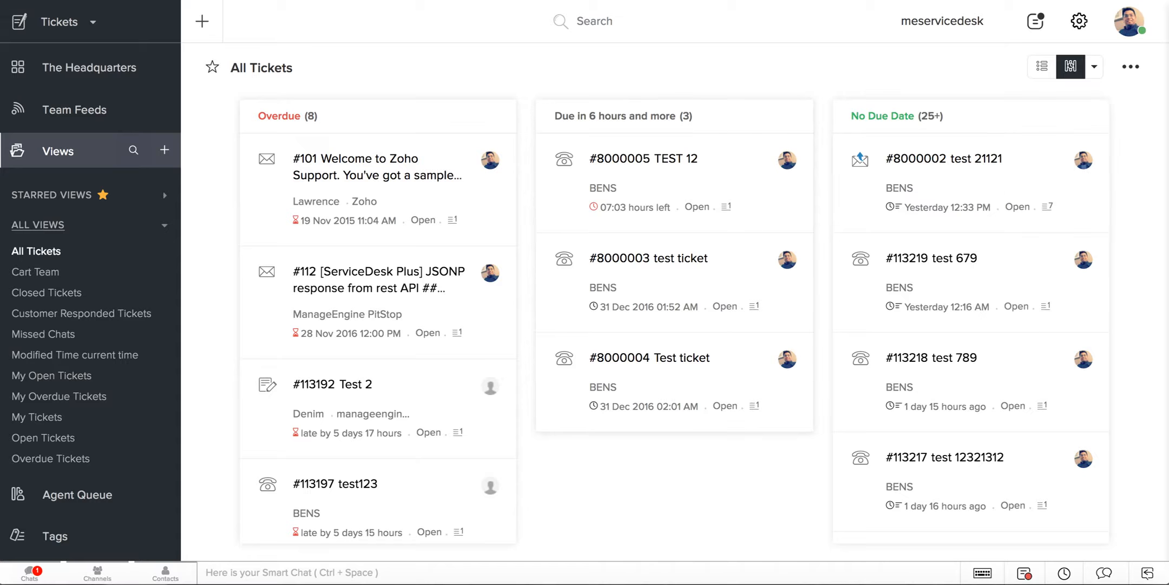
Check the Countdown Mode column settings and switch the All Tickets board to Status Mode.
{"action": "left_click", "coordinate": [1070, 66]}
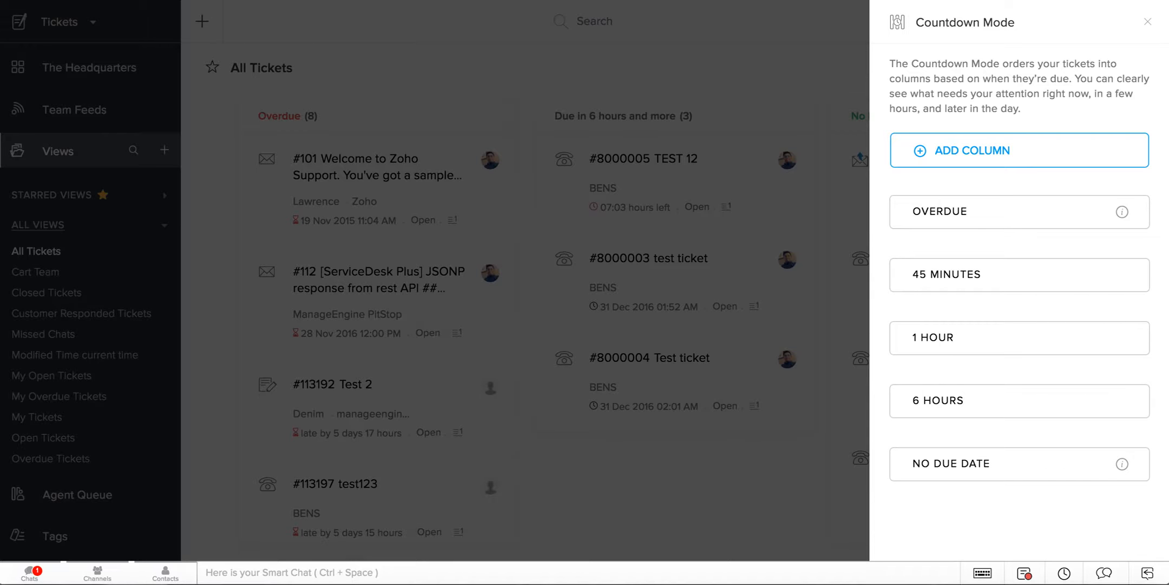
{"action": "mouse_move", "coordinate": [1077, 275]}
{"action": "left_click", "coordinate": [1147, 22]}
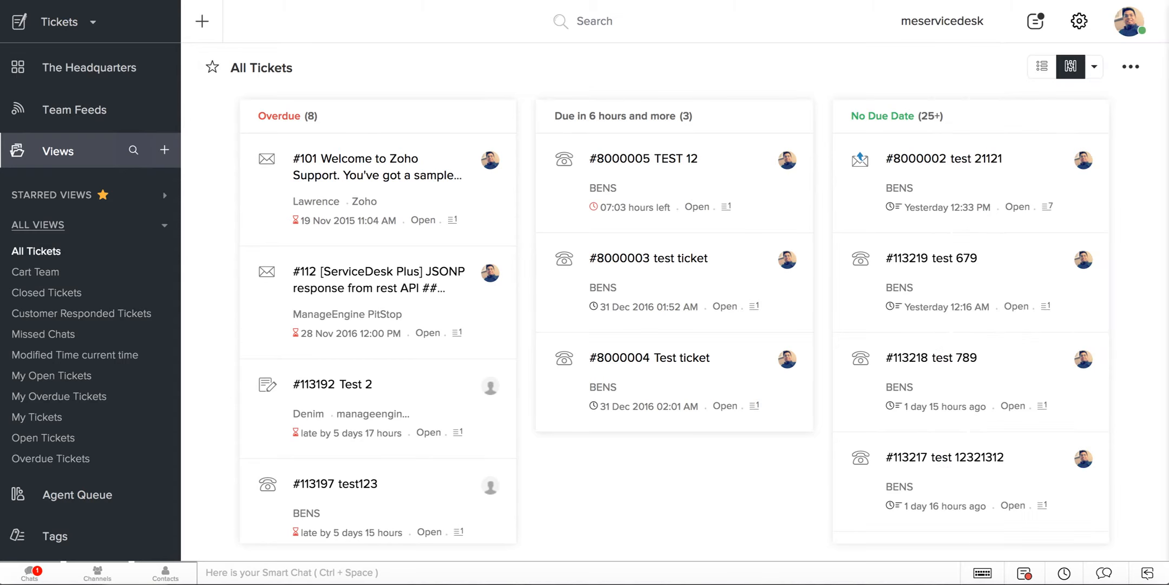
{"action": "left_click", "coordinate": [1094, 66]}
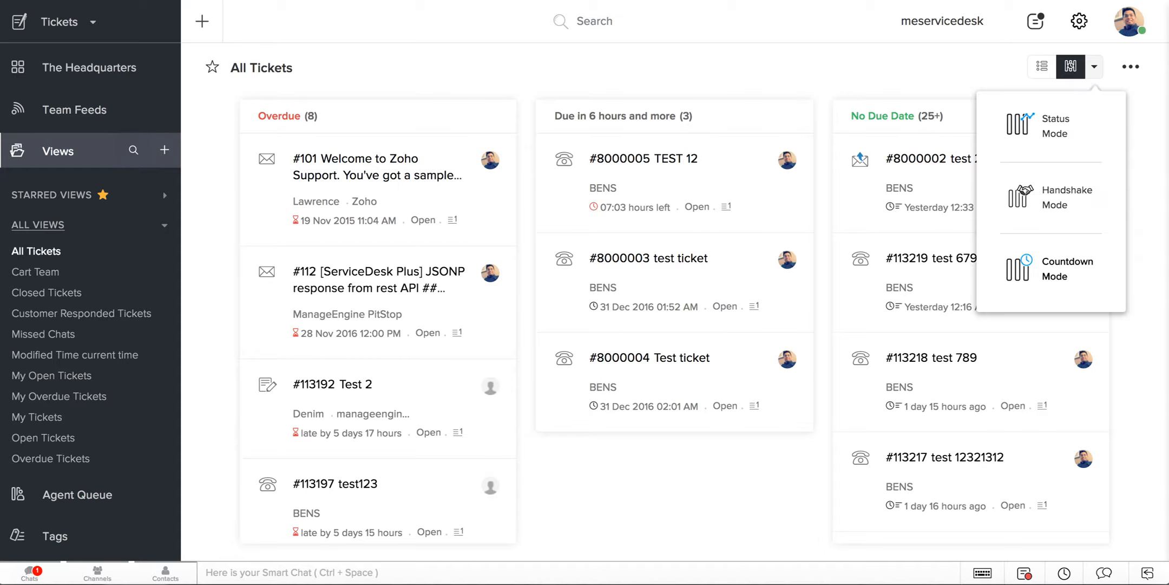
{"action": "left_click", "coordinate": [1021, 125]}
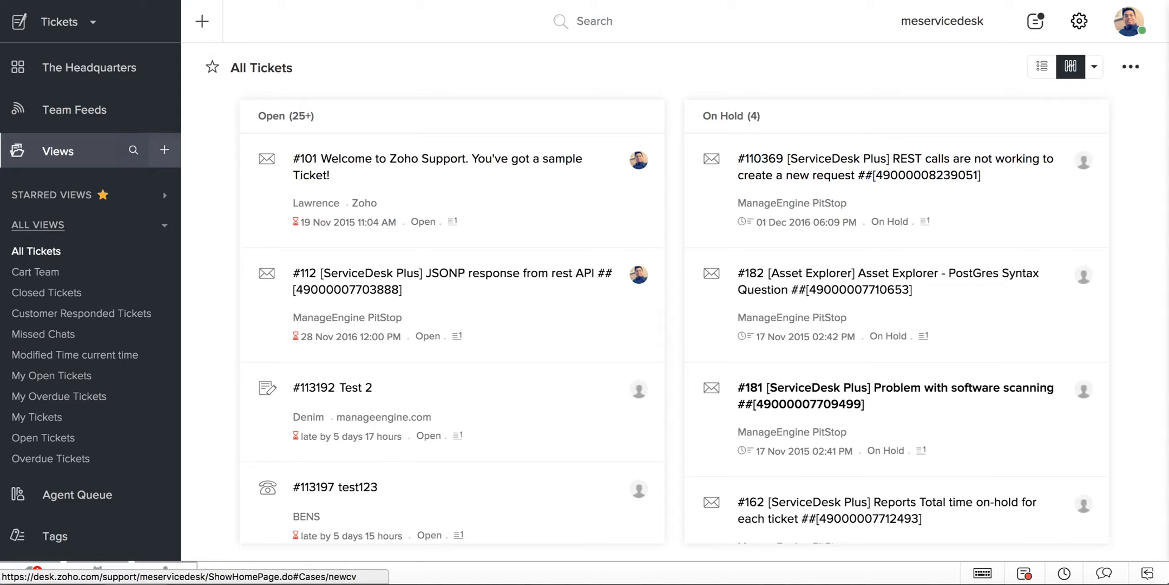
Open the form for a new ticket view, examine its filter criteria fields, and return to All Tickets without saving.
{"action": "left_click", "coordinate": [164, 150]}
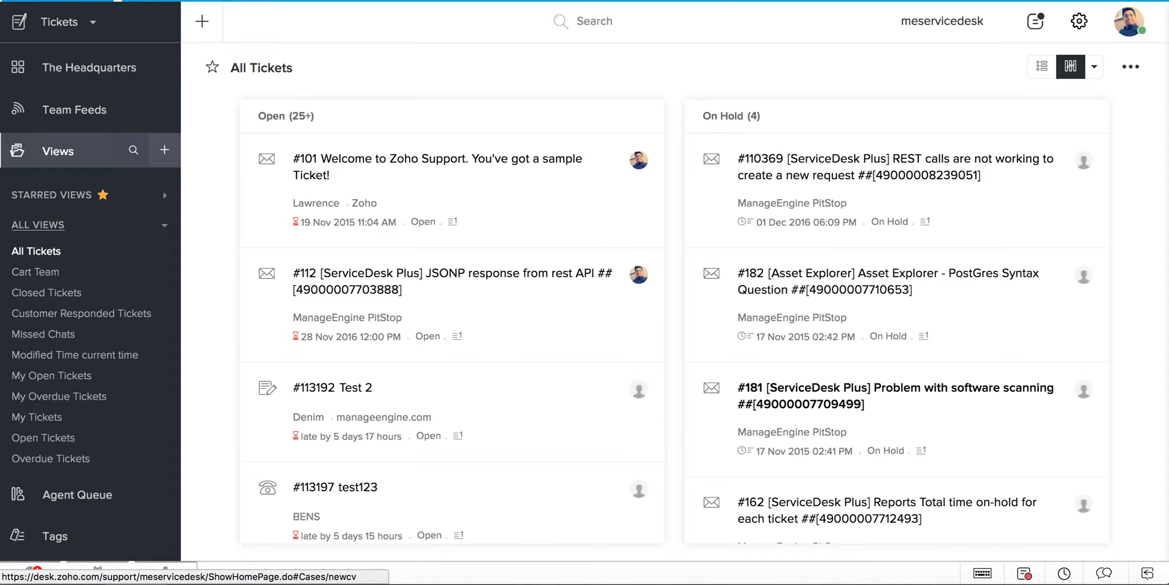
{"action": "left_click", "coordinate": [326, 245]}
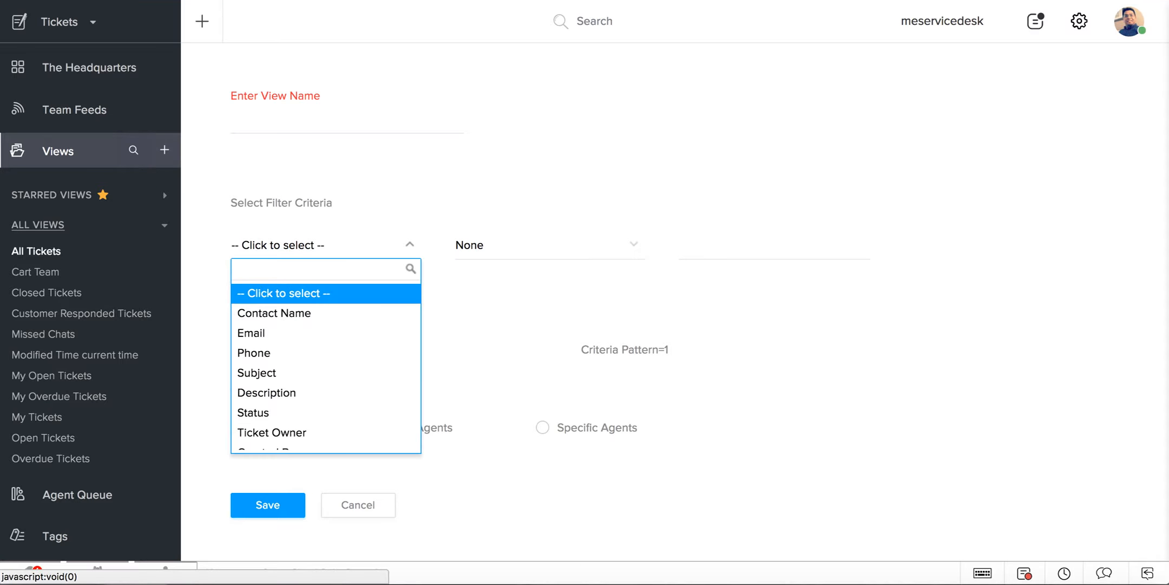
{"action": "scroll", "coordinate": [326, 392], "scroll_direction": "down", "scroll_amount": 10}
{"action": "scroll", "coordinate": [326, 368], "scroll_direction": "down", "scroll_amount": 2}
{"action": "key", "text": "Escape"}
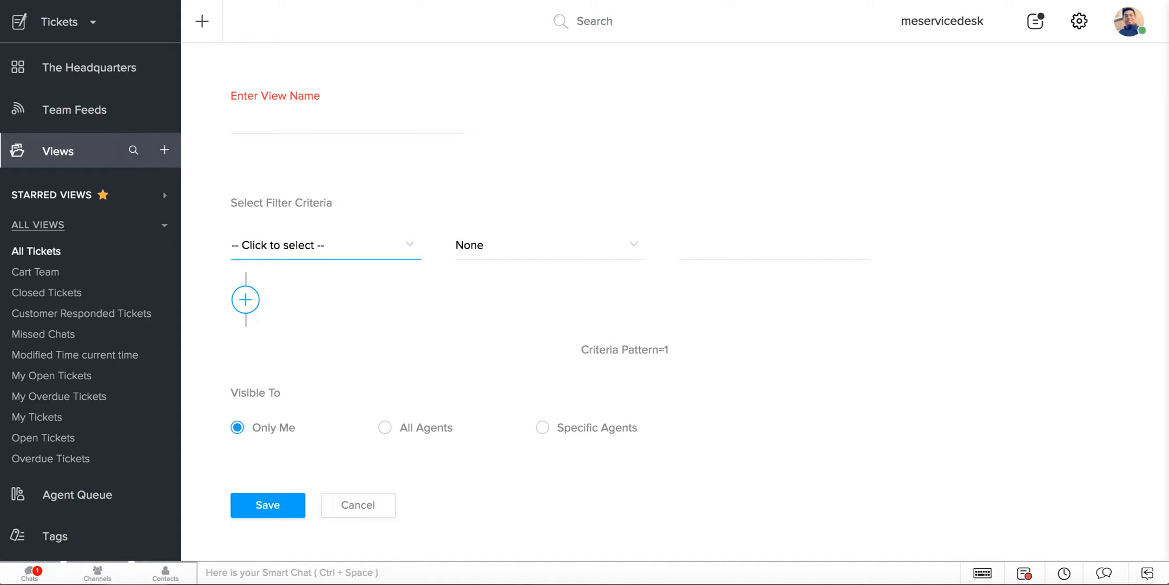
{"action": "left_click", "coordinate": [36, 251]}
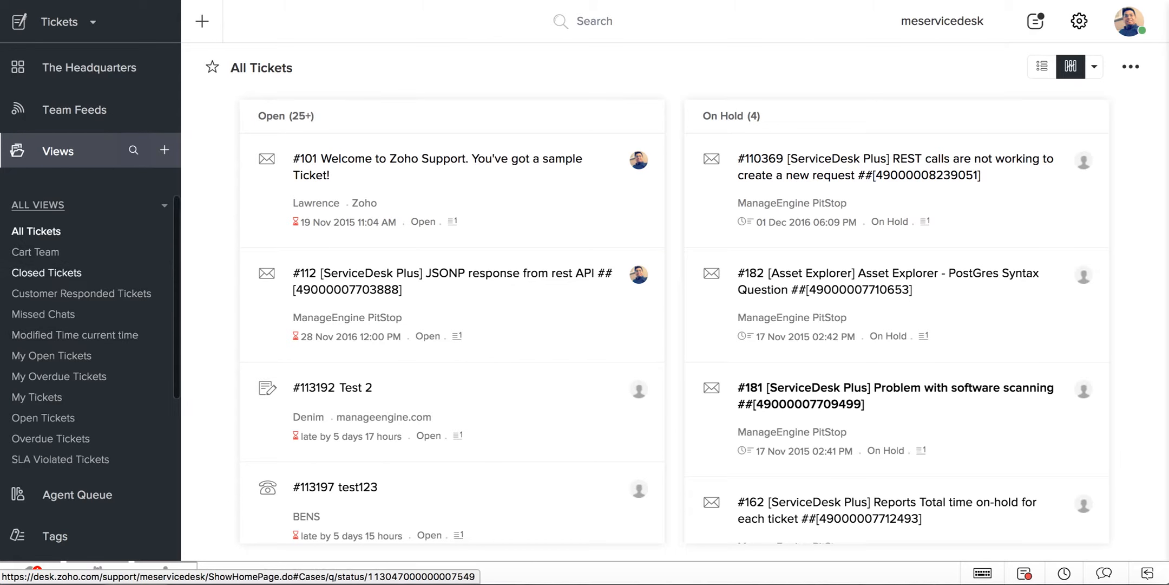
Look through the list of views and open My Open Tickets and My Overdue Tickets.
{"action": "scroll", "coordinate": [81, 324], "scroll_direction": "down", "scroll_amount": 3}
{"action": "scroll", "coordinate": [82, 325], "scroll_direction": "up", "scroll_amount": 3}
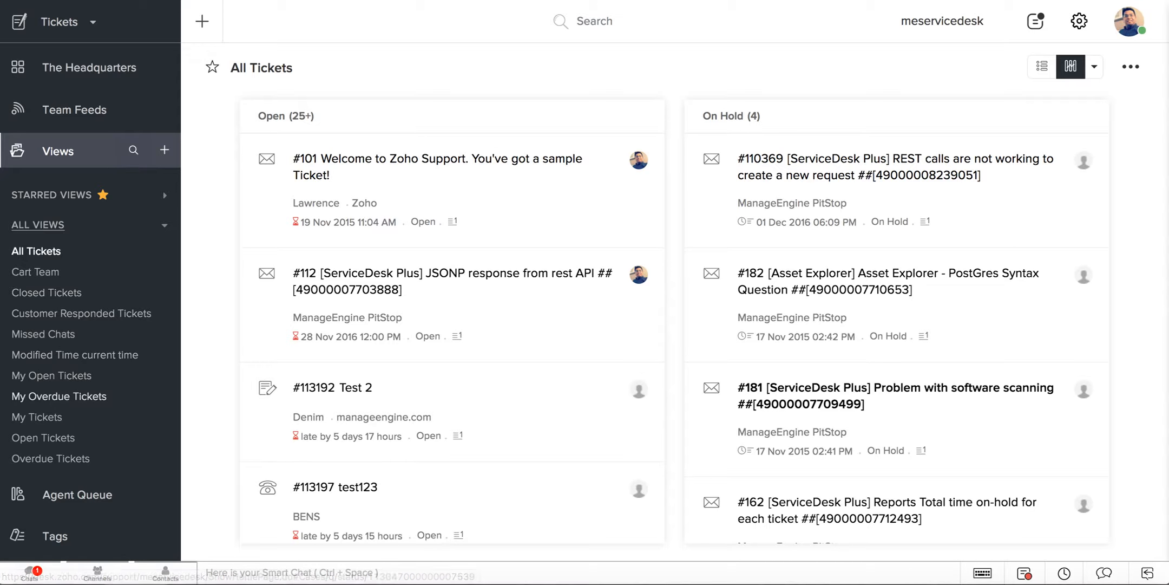
{"action": "left_click", "coordinate": [51, 376]}
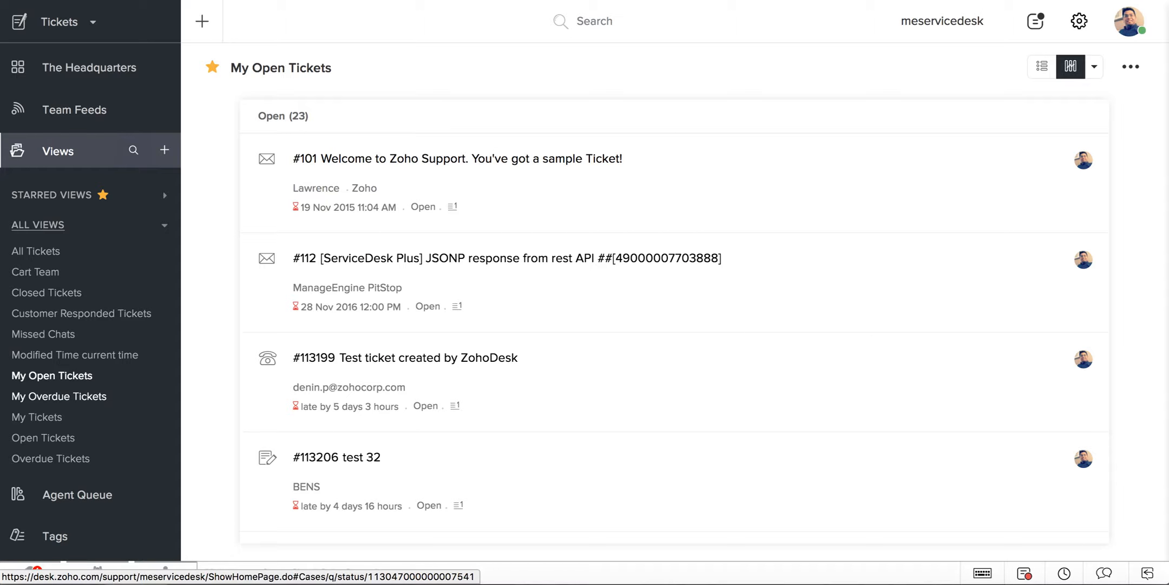
{"action": "left_click", "coordinate": [59, 396]}
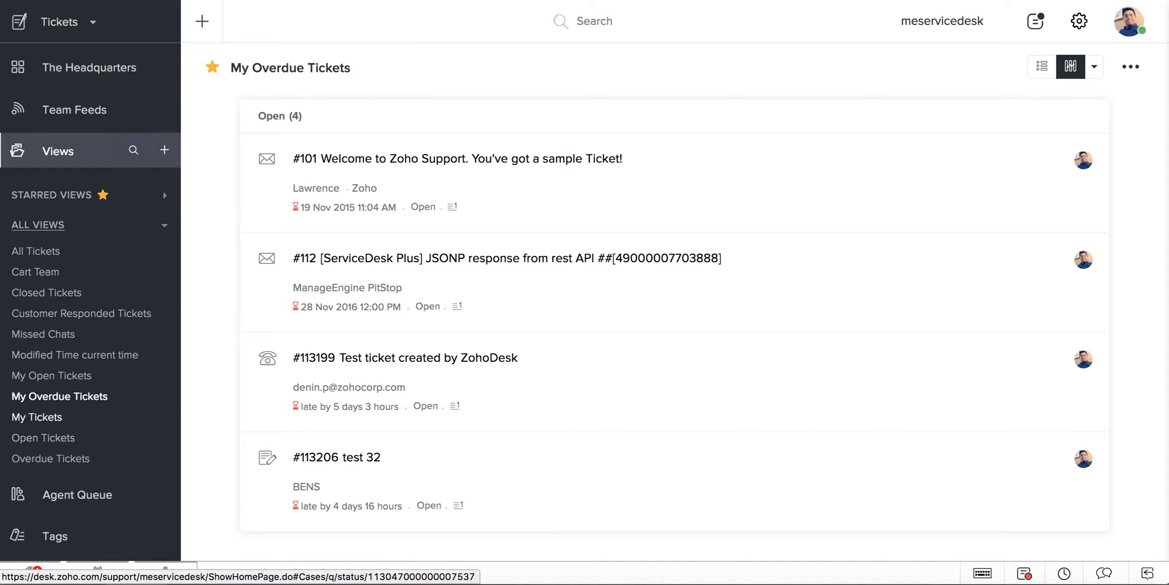
Star the My Tickets view and return to the All Tickets view.
{"action": "left_click", "coordinate": [37, 416]}
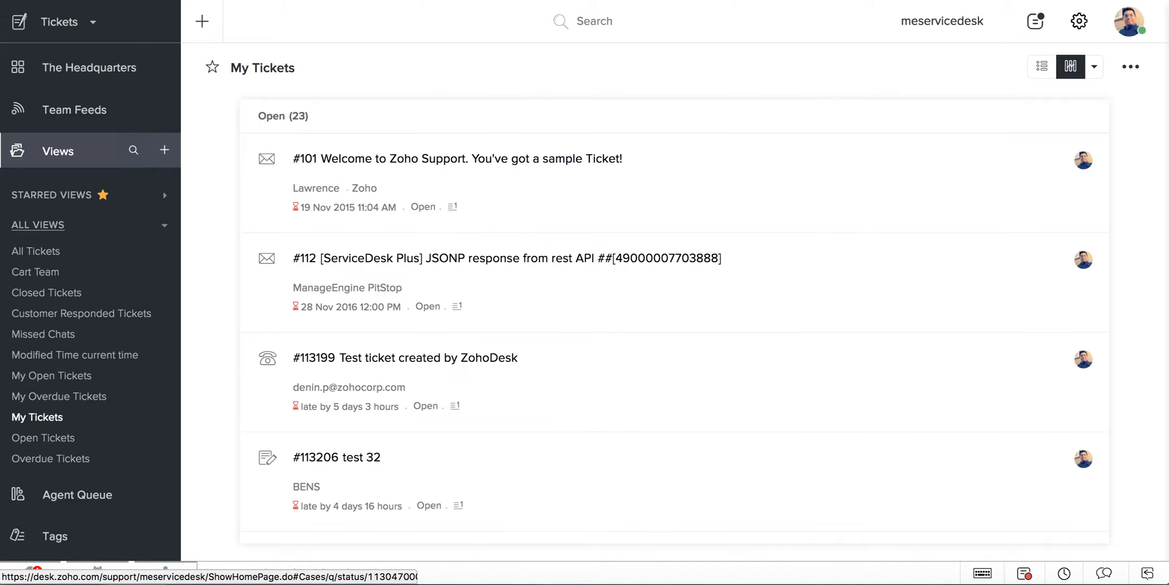
{"action": "left_click", "coordinate": [212, 67]}
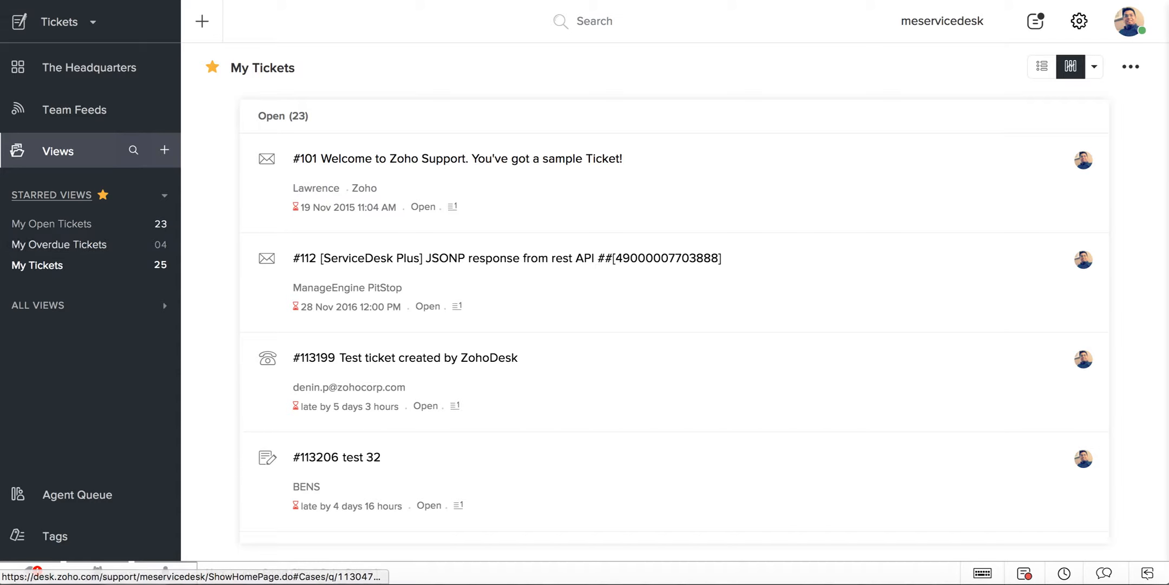
{"action": "left_click", "coordinate": [38, 305]}
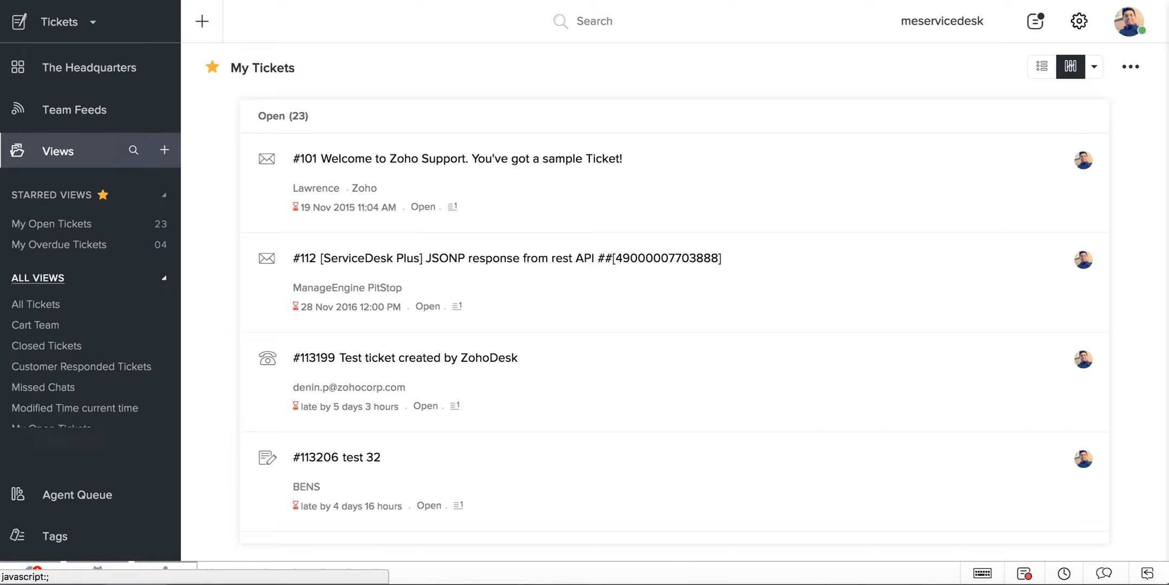
{"action": "left_click", "coordinate": [36, 253]}
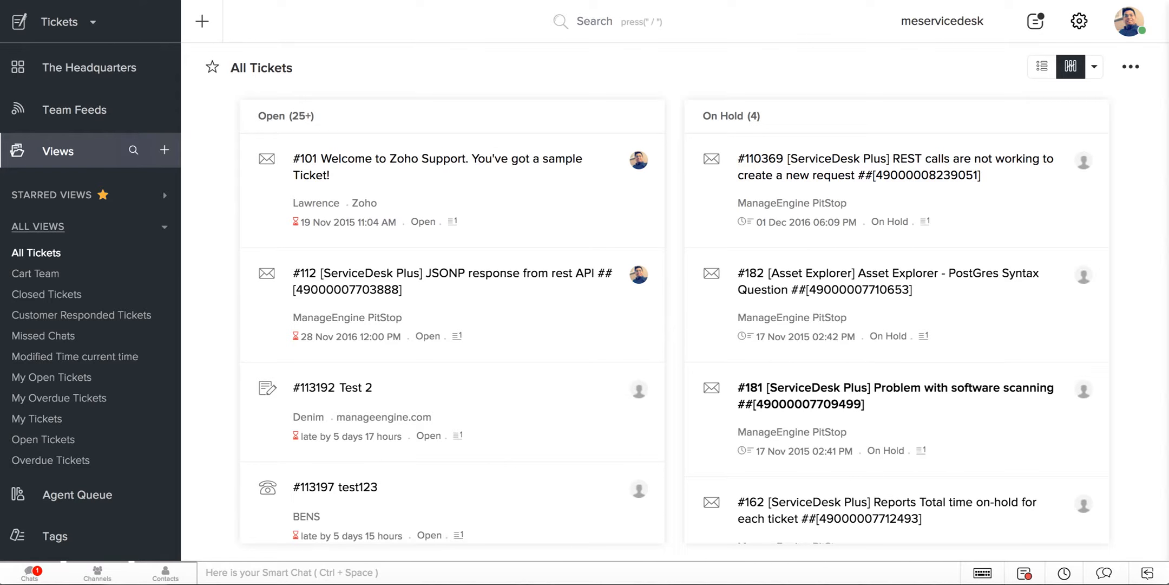
Search the tickets for the contact's name and close the search.
{"action": "key", "text": "slash"}
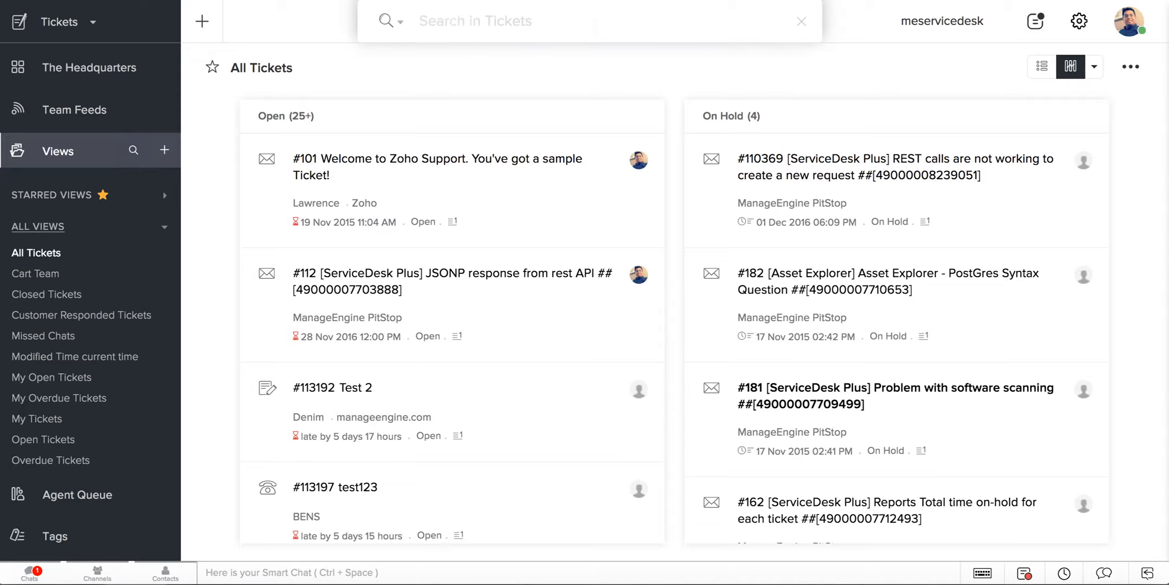
{"action": "type", "text": "Bens"}
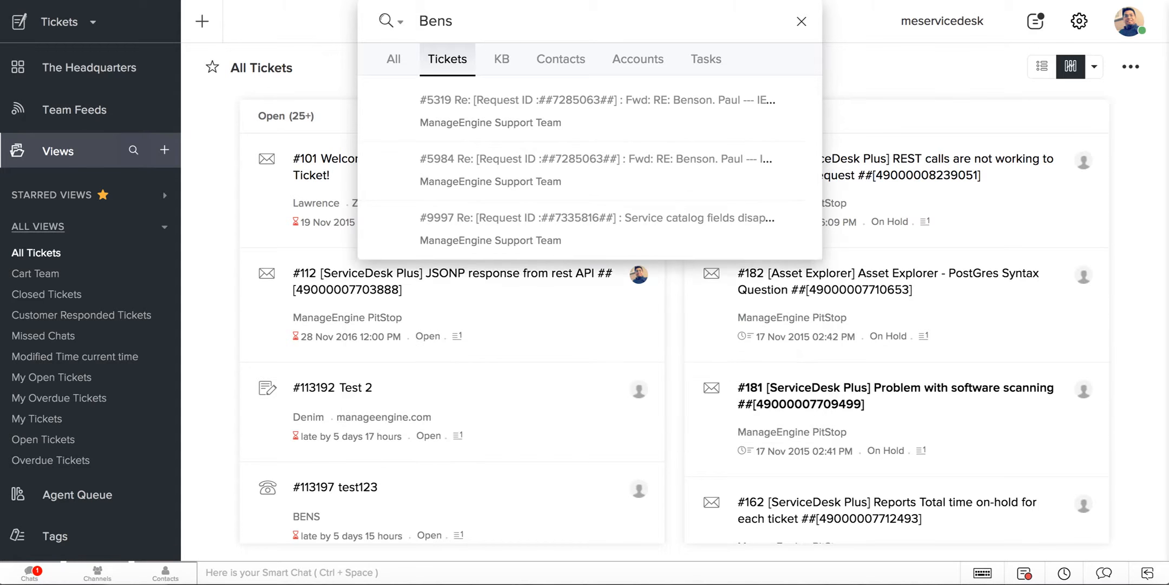
{"action": "key", "text": "Escape"}
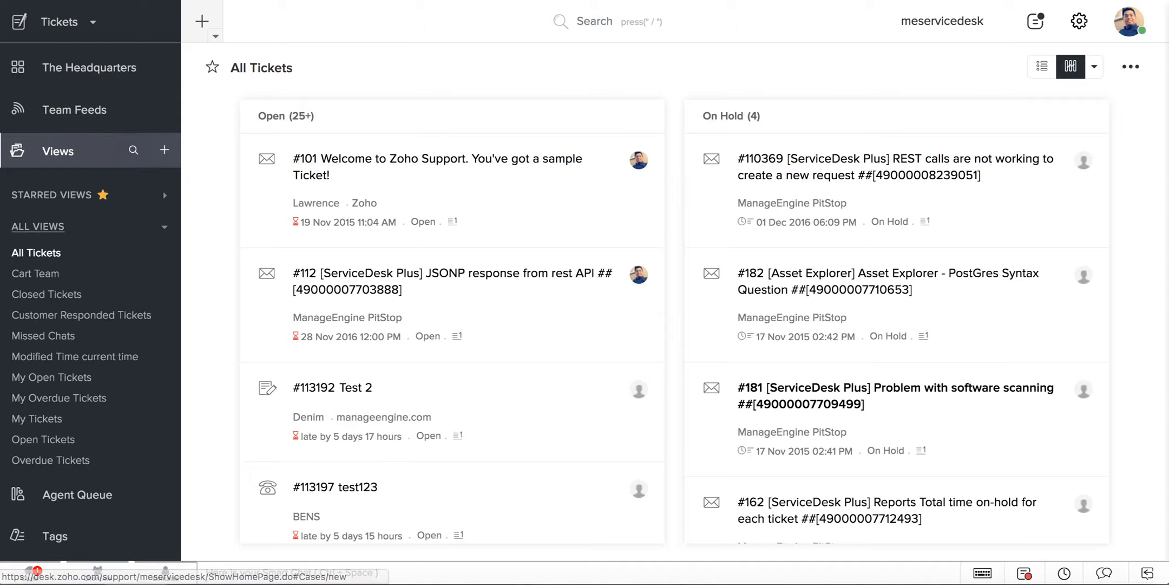
Start a new ticket and fill in its contact details by choosing the existing contact by name.
{"action": "left_click", "coordinate": [215, 37]}
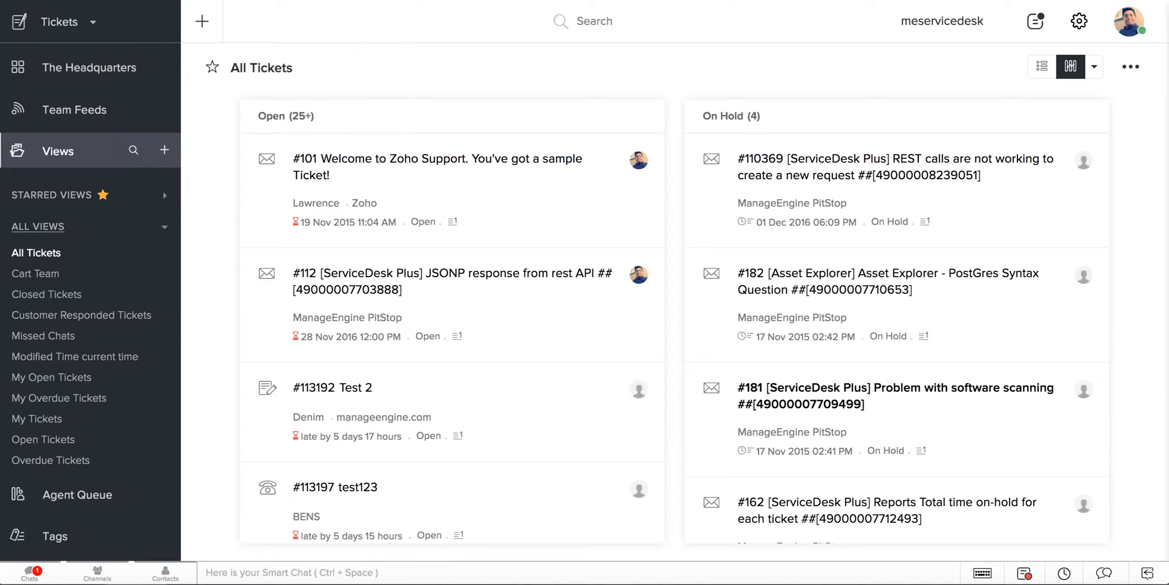
{"action": "left_click", "coordinate": [202, 22]}
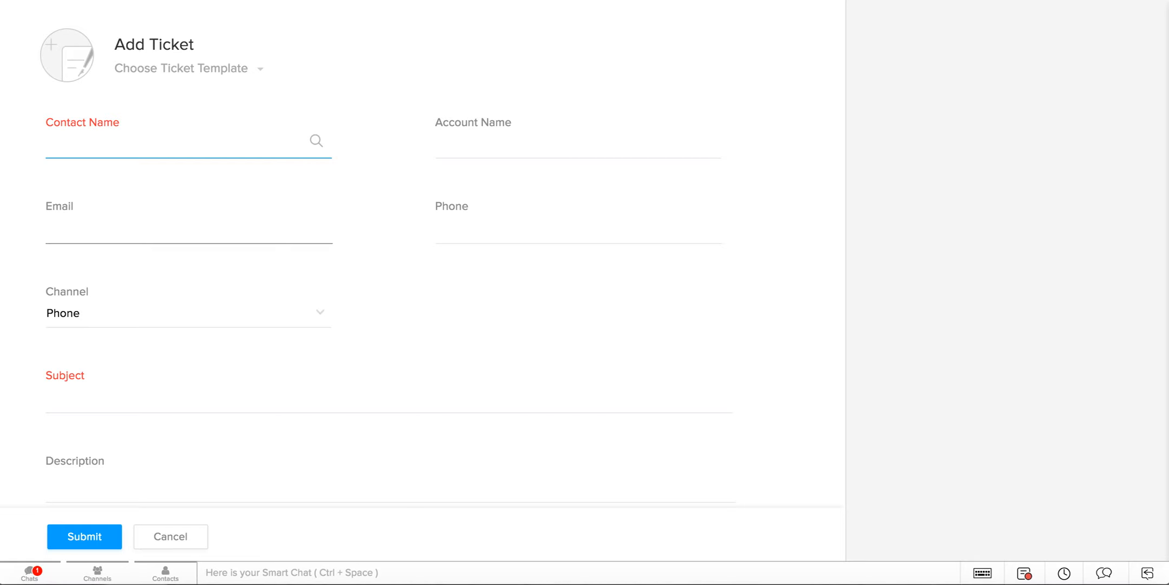
{"action": "left_click", "coordinate": [188, 229]}
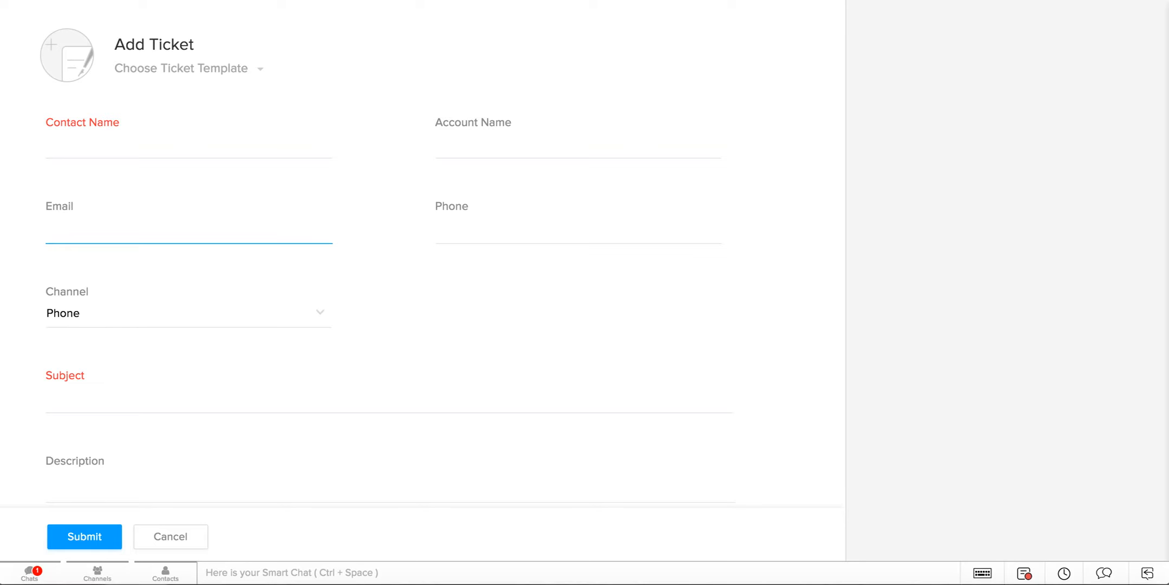
{"action": "left_click", "coordinate": [189, 144]}
{"action": "type", "text": "Bens"}
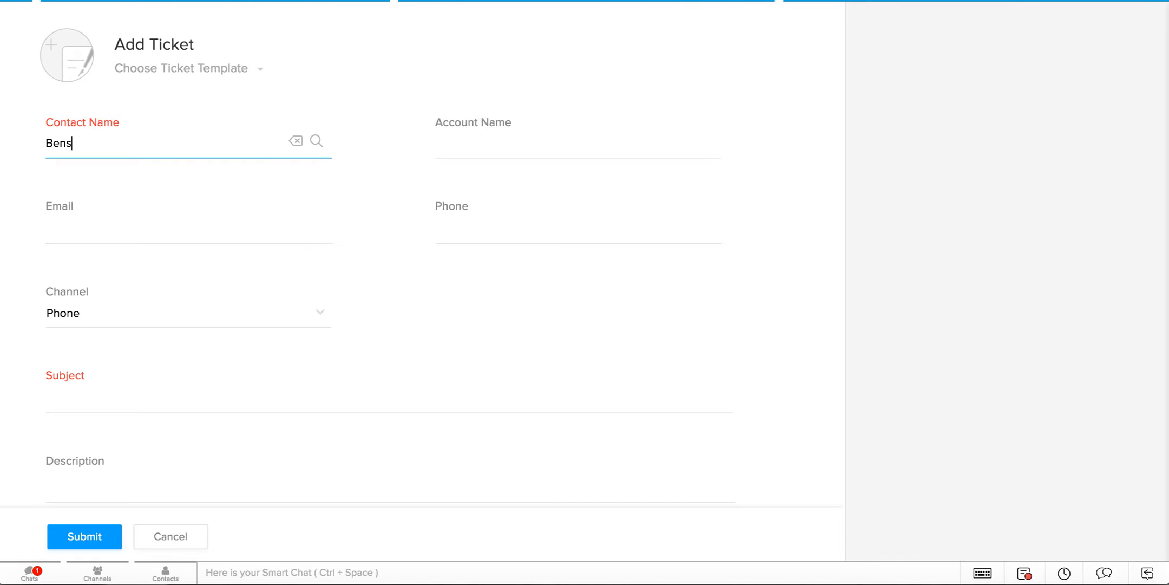
{"action": "left_click", "coordinate": [188, 274]}
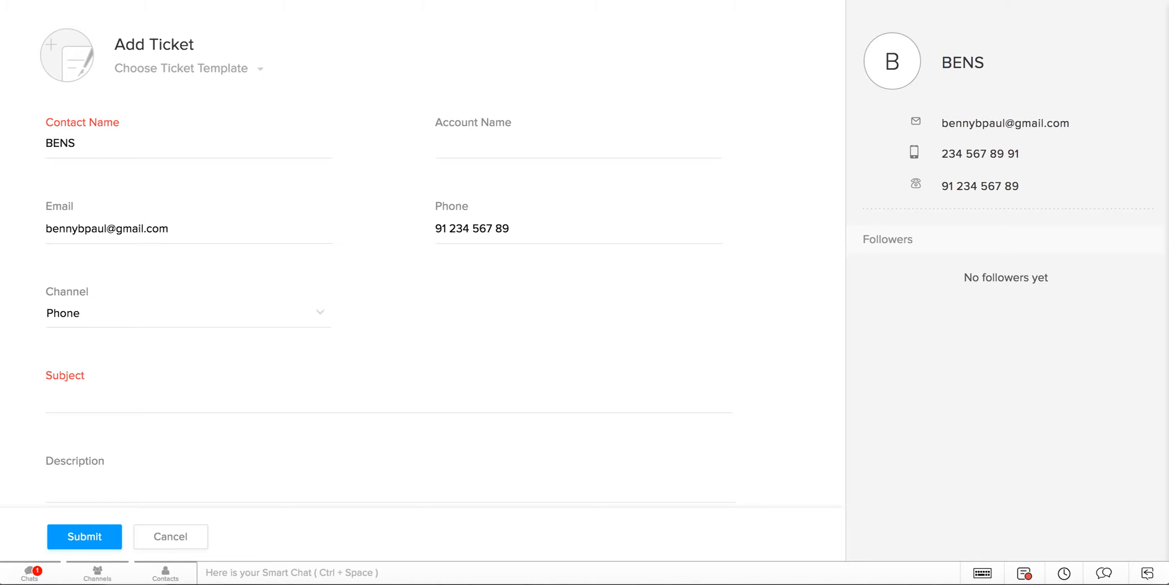
Enter "Test ticket" as the ticket's subject and copy the same text into the description.
{"action": "scroll", "coordinate": [423, 249], "scroll_direction": "down", "scroll_amount": 3}
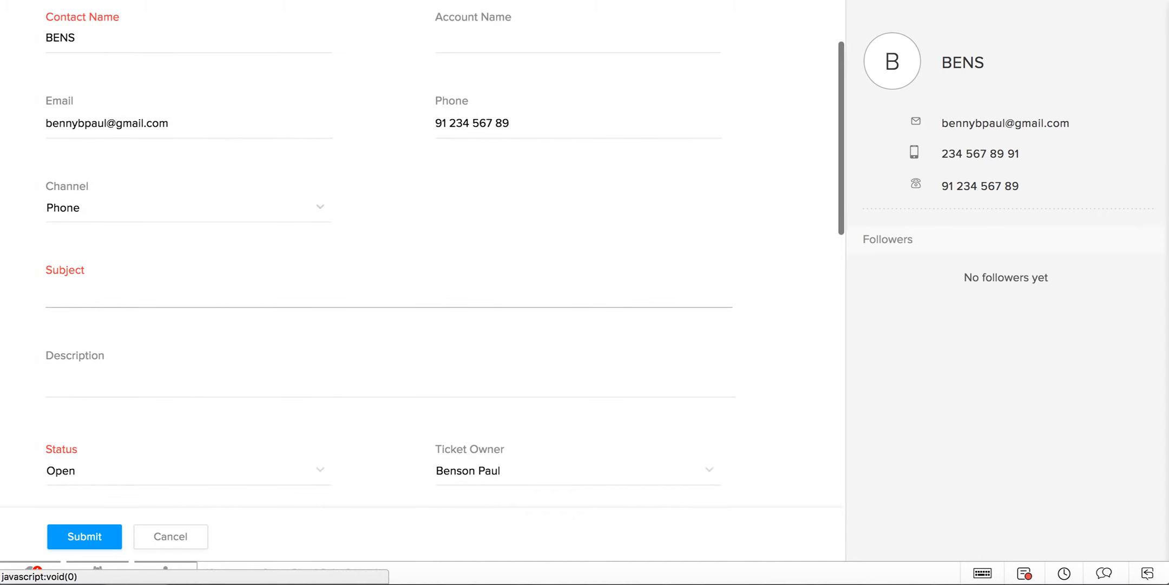
{"action": "left_click", "coordinate": [389, 292]}
{"action": "type", "text": "Test"}
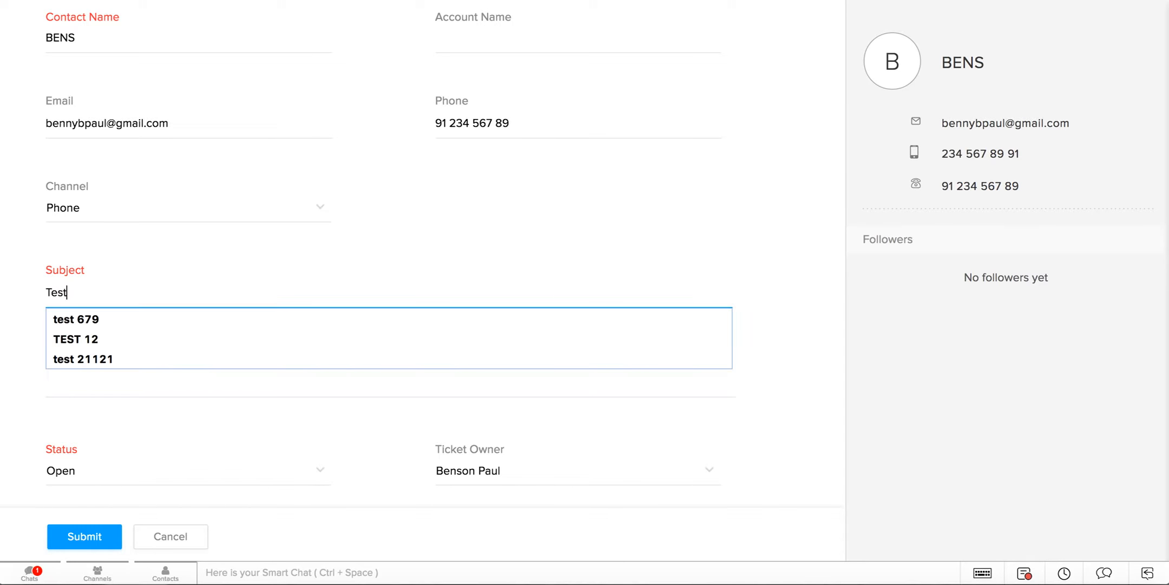
{"action": "type", "text": " ticket"}
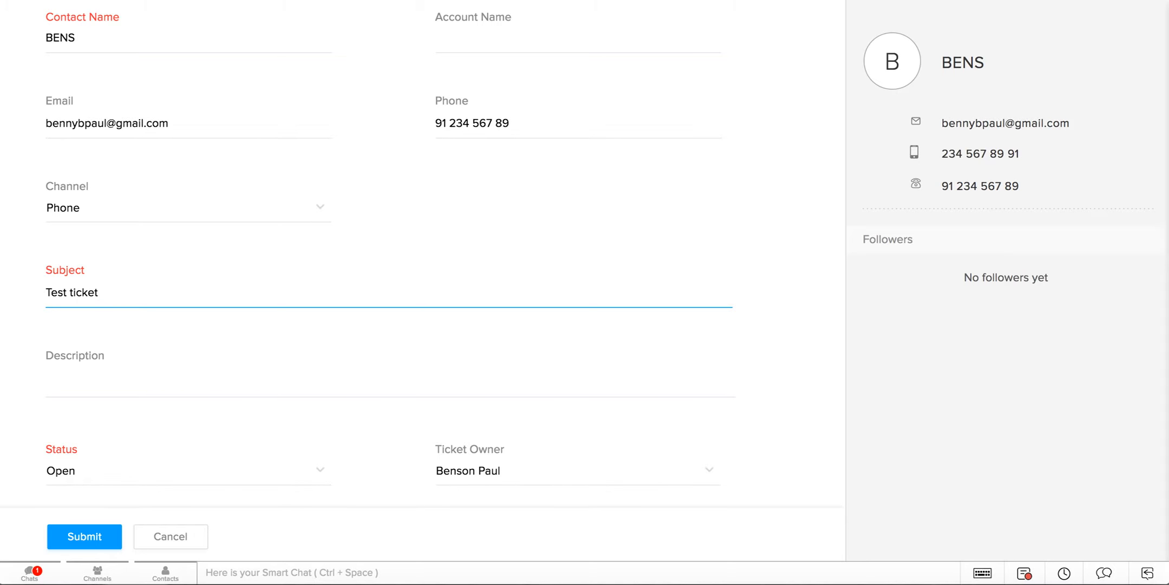
{"action": "key", "text": "ctrl+a"}
{"action": "key", "text": "ctrl+c"}
{"action": "key", "text": "Tab"}
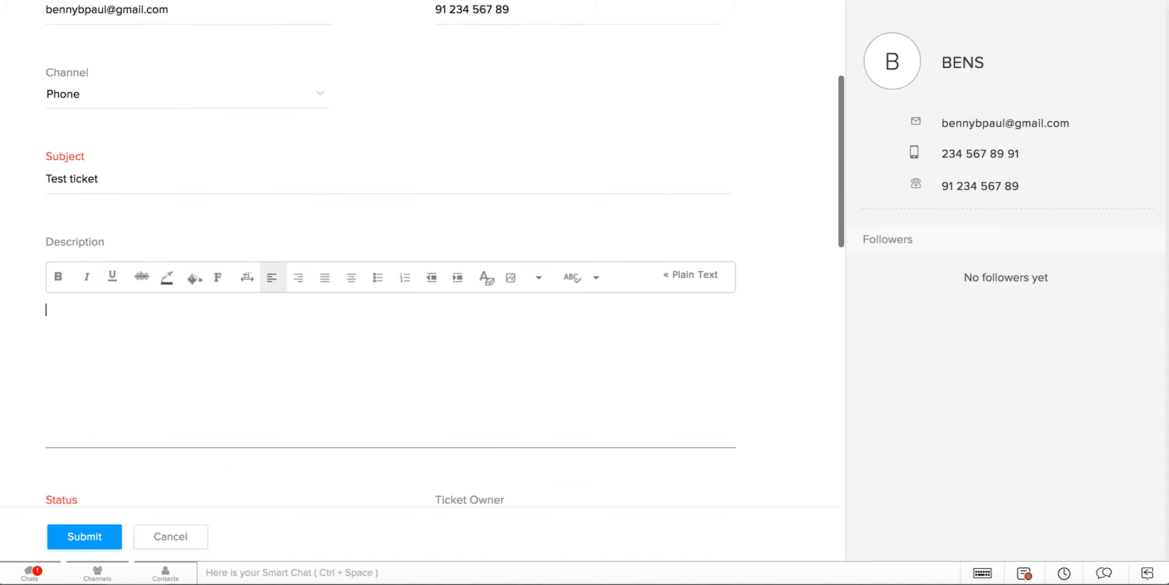
{"action": "key", "text": "ctrl+v"}
Set the ticket's required Zone field to Europe.
{"action": "scroll", "coordinate": [390, 271], "scroll_direction": "down", "scroll_amount": 5}
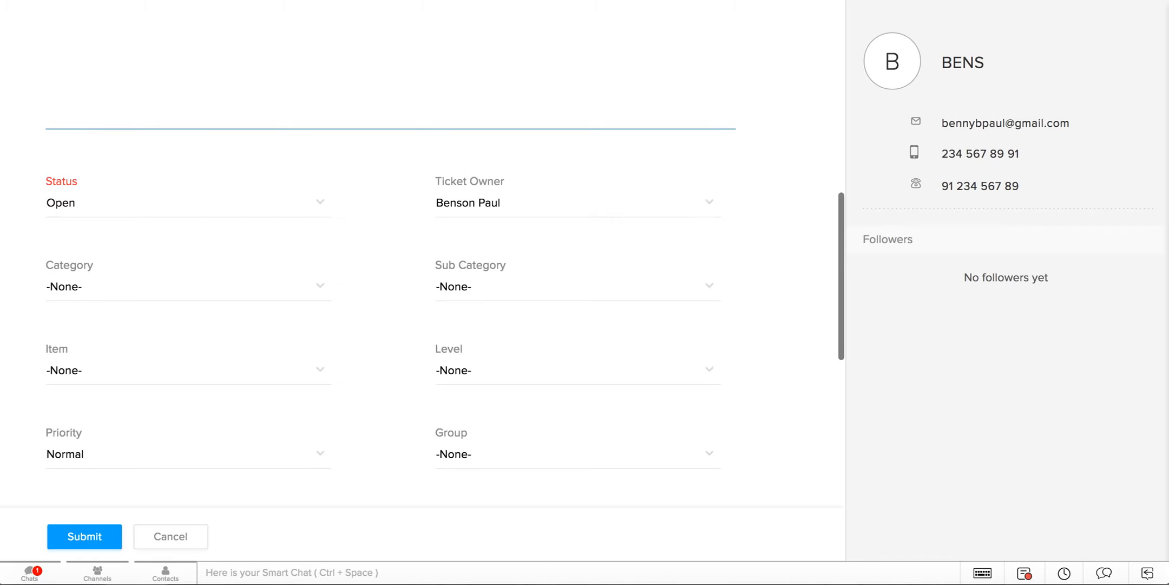
{"action": "scroll", "coordinate": [189, 325], "scroll_direction": "down", "scroll_amount": 1}
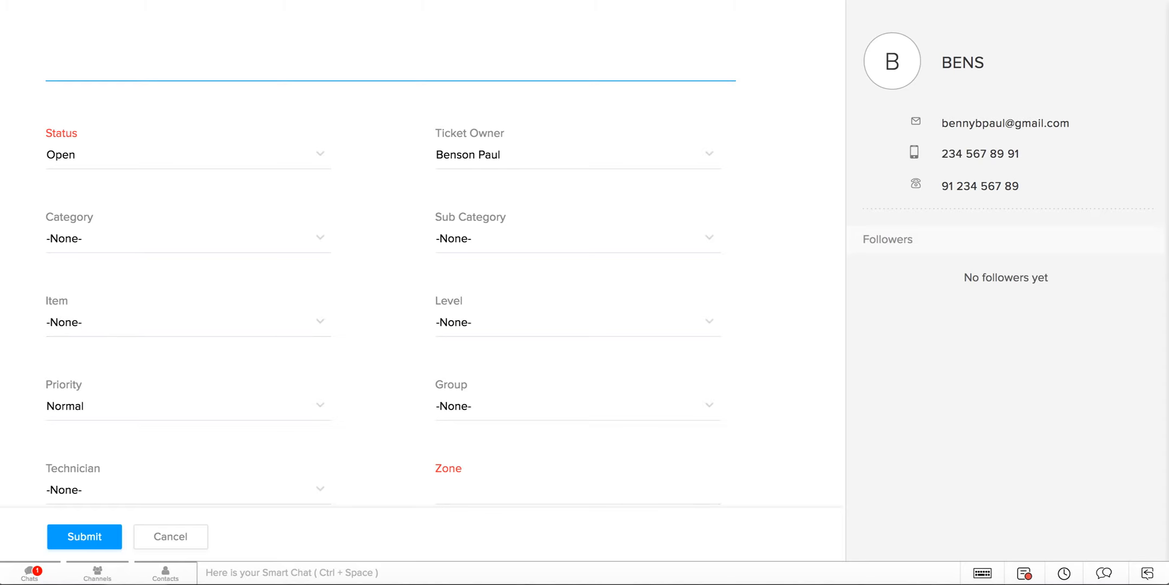
{"action": "left_click", "coordinate": [542, 490]}
{"action": "left_click", "coordinate": [477, 362]}
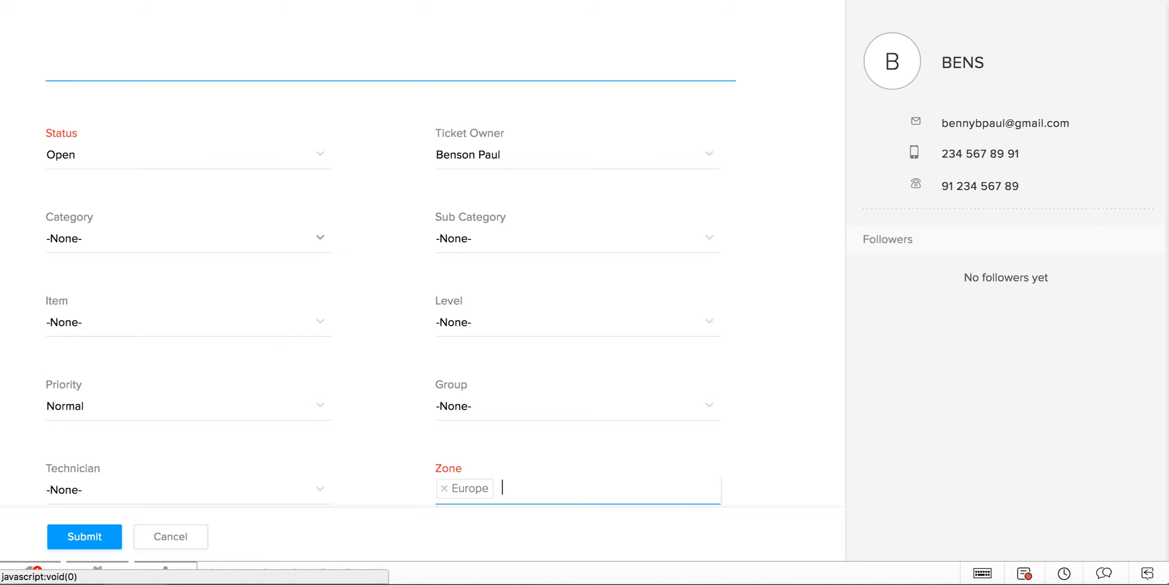
Classify the ticket with category Admin, sub category Business Rule, item Cascade, and level L1-How to.
{"action": "left_click", "coordinate": [188, 238]}
{"action": "key", "text": "Down"}
{"action": "key", "text": "Return"}
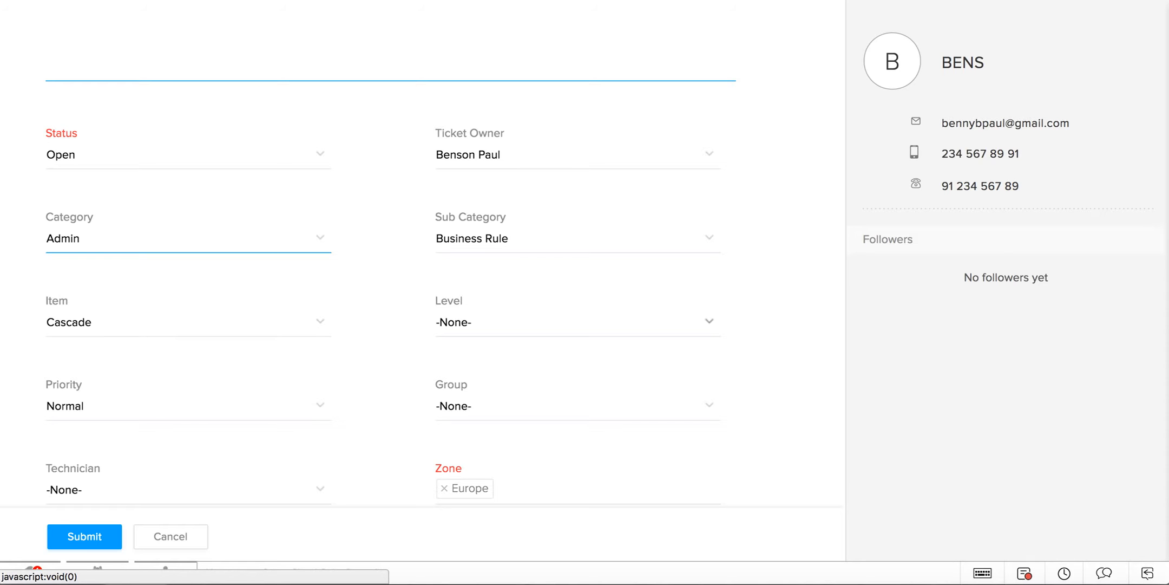
{"action": "left_click", "coordinate": [577, 322]}
{"action": "left_click", "coordinate": [575, 389]}
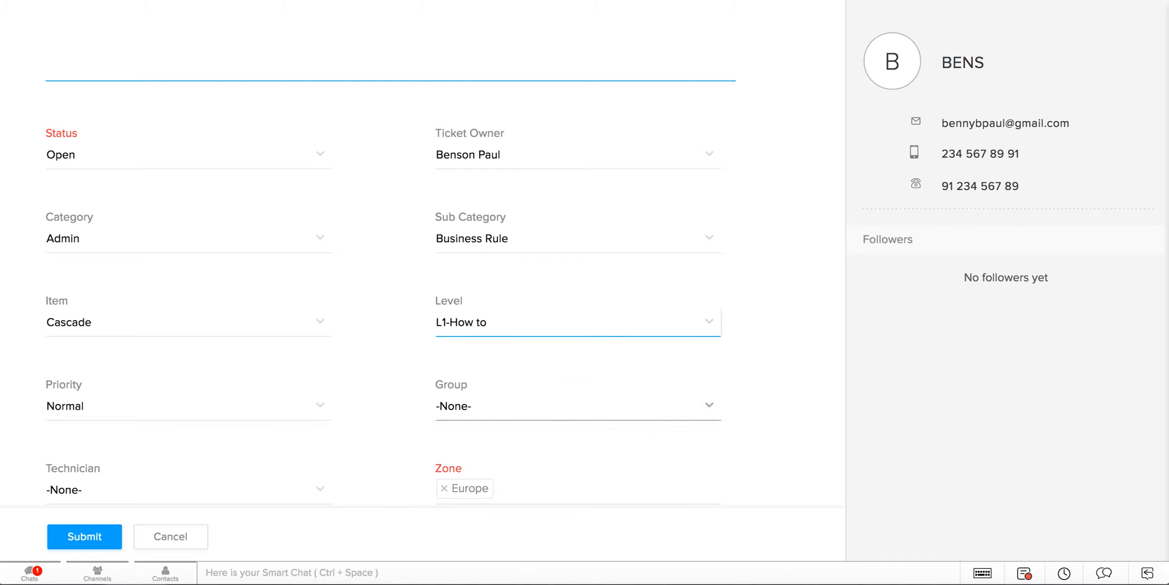
{"action": "scroll", "coordinate": [577, 406], "scroll_direction": "down", "scroll_amount": 4}
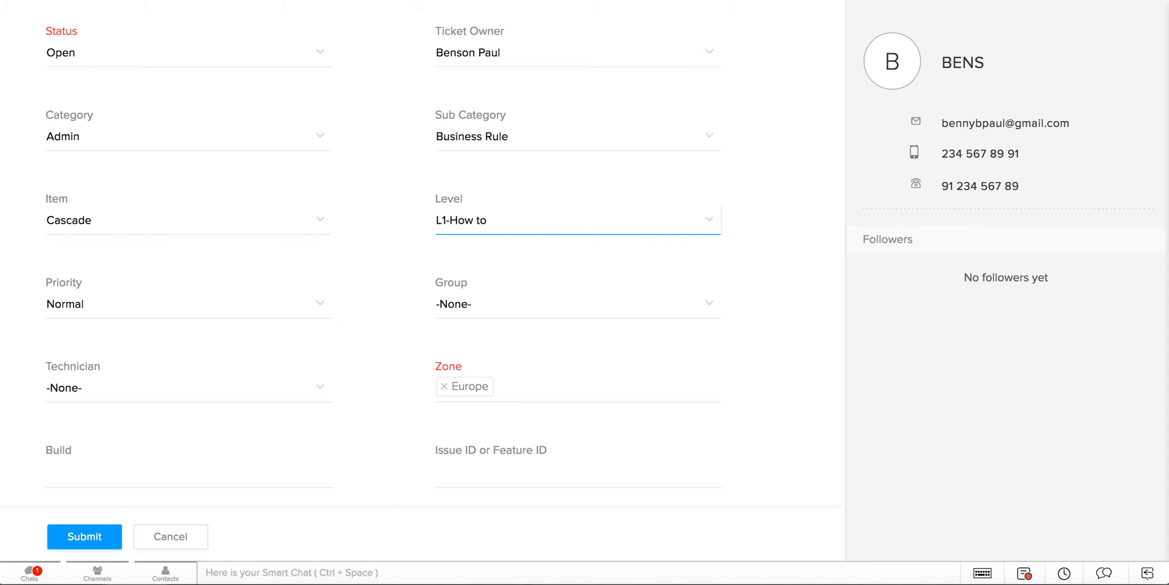
{"action": "scroll", "coordinate": [422, 271], "scroll_direction": "up", "scroll_amount": 12}
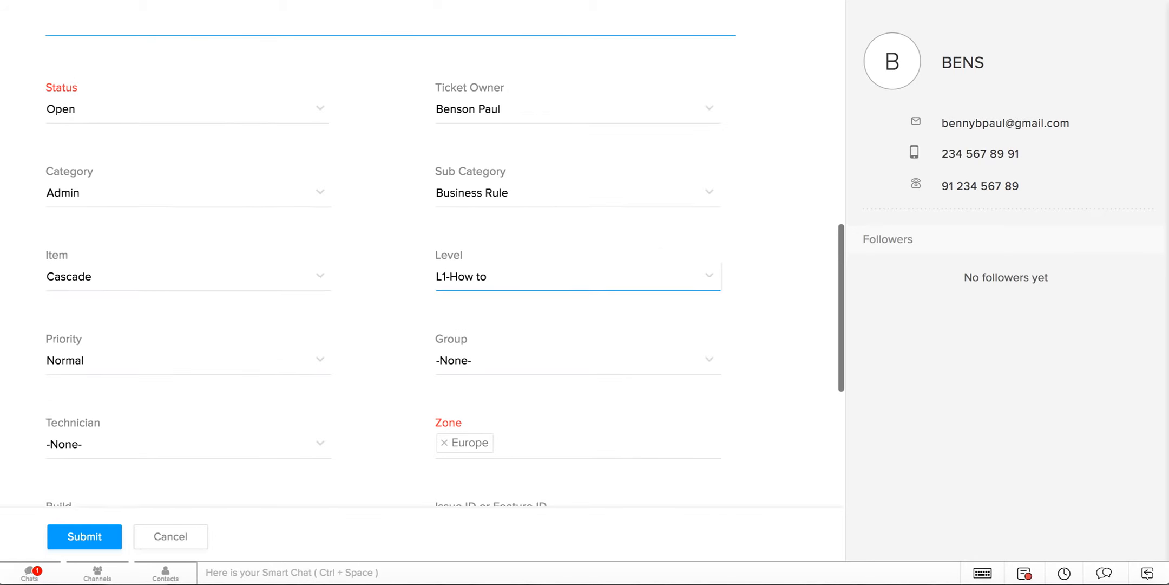
{"action": "scroll", "coordinate": [422, 270], "scroll_direction": "down", "scroll_amount": 17}
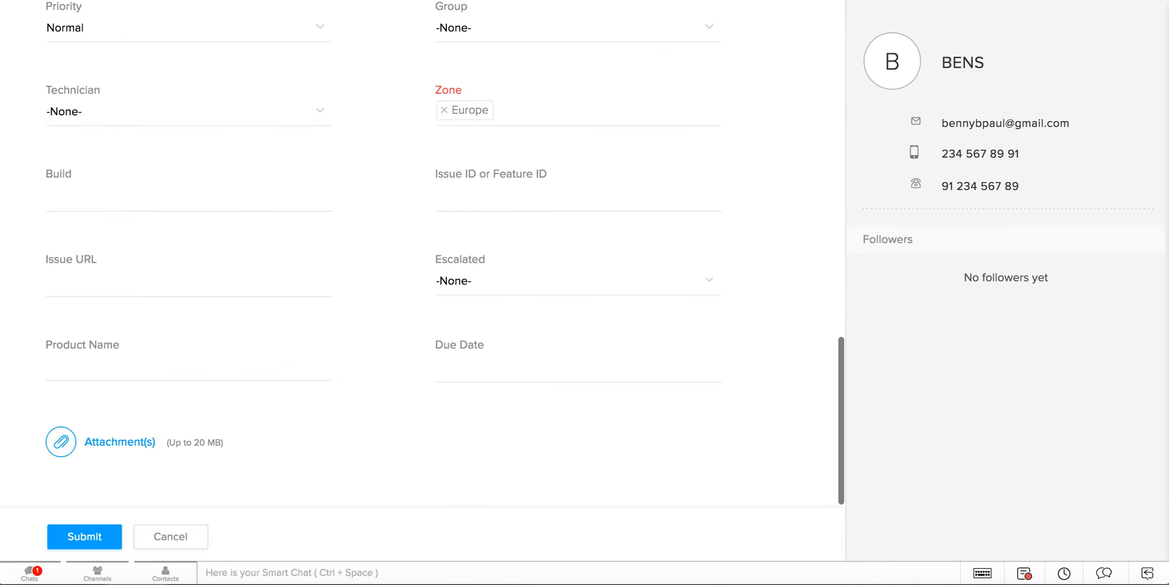
Submit the new test ticket and review its property fields.
{"action": "left_click", "coordinate": [85, 536]}
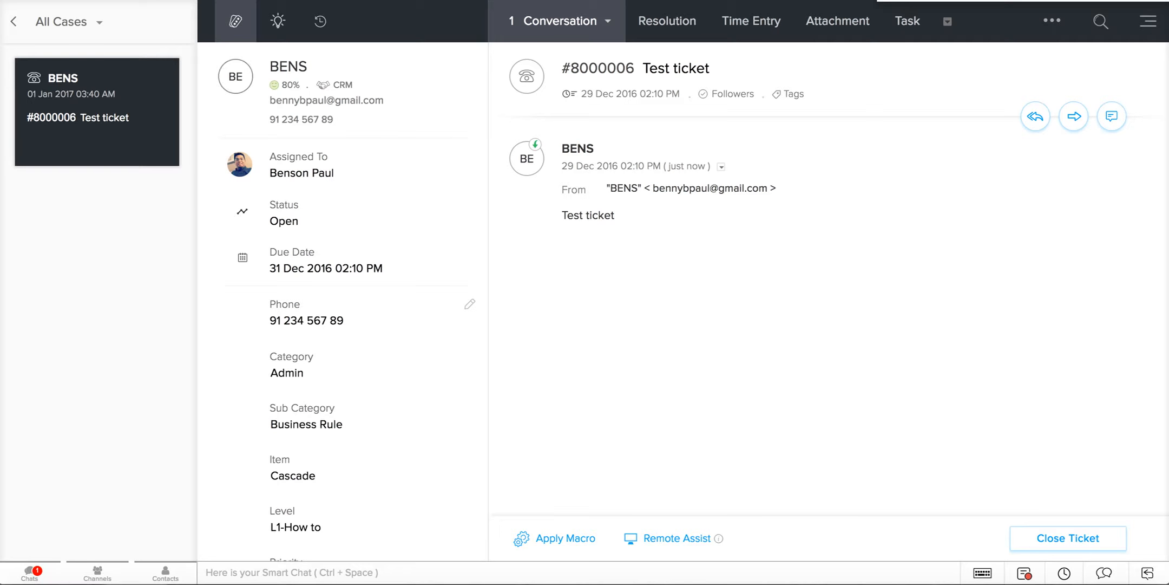
{"action": "scroll", "coordinate": [357, 125], "scroll_direction": "down", "scroll_amount": 5}
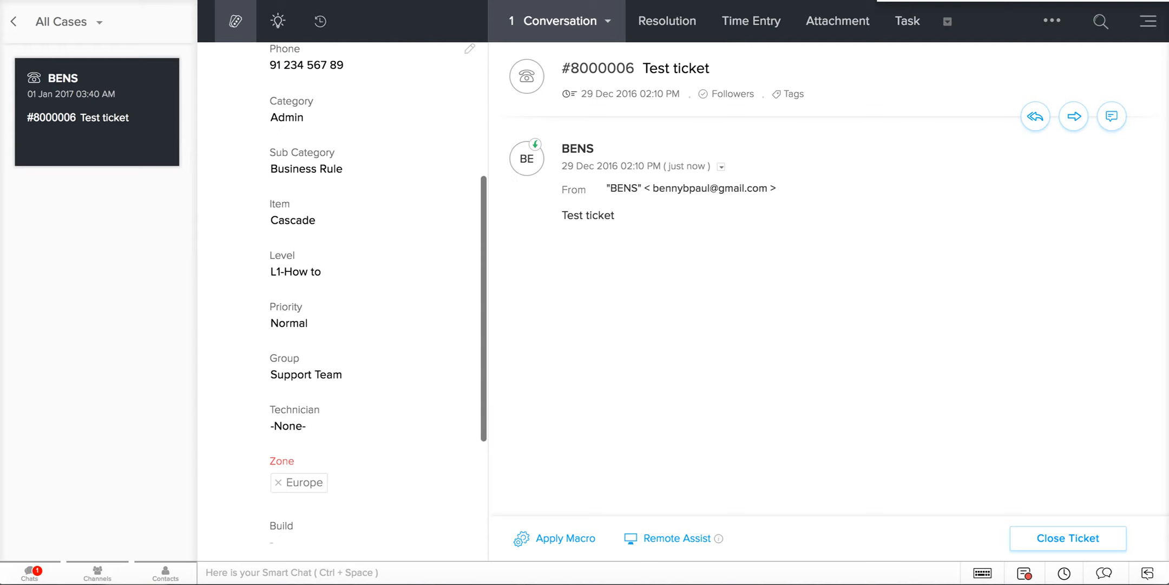
{"action": "scroll", "coordinate": [357, 128], "scroll_direction": "up", "scroll_amount": 5}
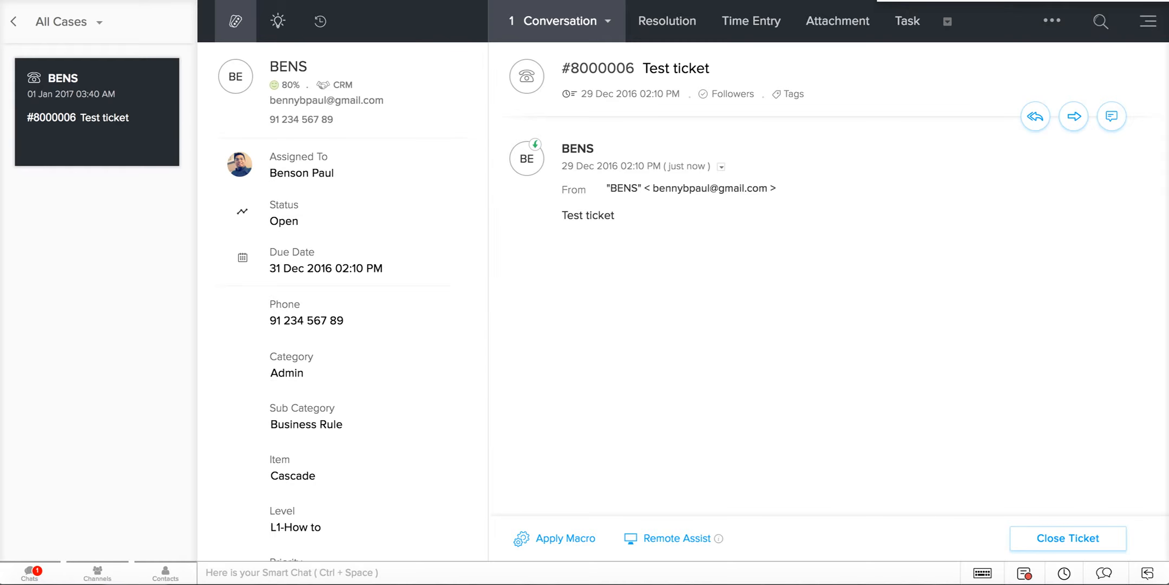
{"action": "scroll", "coordinate": [357, 157], "scroll_direction": "down", "scroll_amount": 7}
{"action": "scroll", "coordinate": [336, 100], "scroll_direction": "up", "scroll_amount": 7}
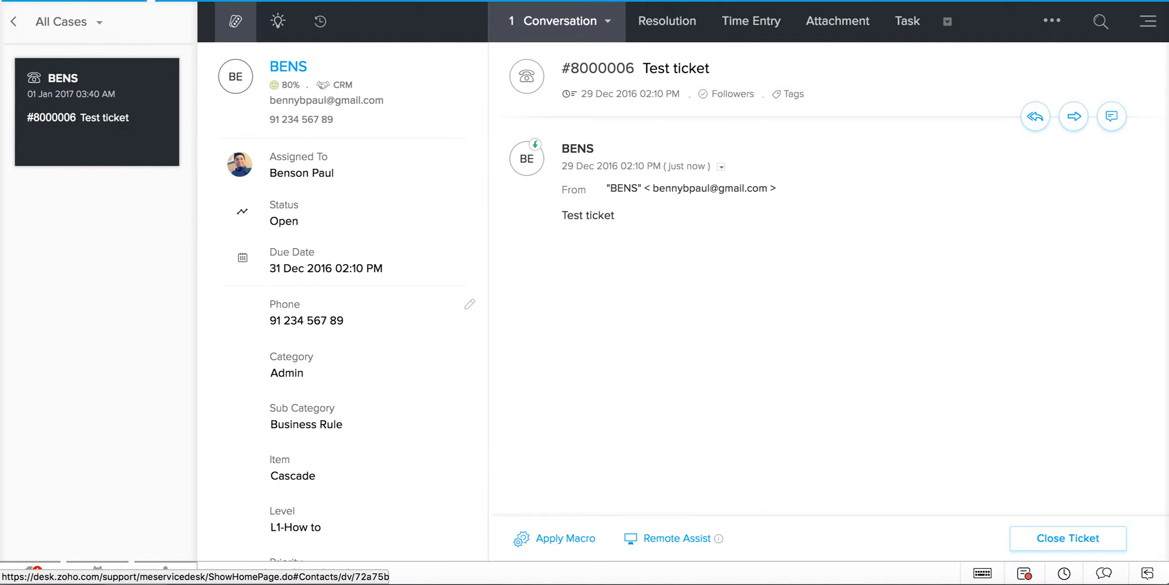
Open the ticket contact's record, review their ticket overview and CRM information, and return to the ticket.
{"action": "left_click", "coordinate": [288, 66]}
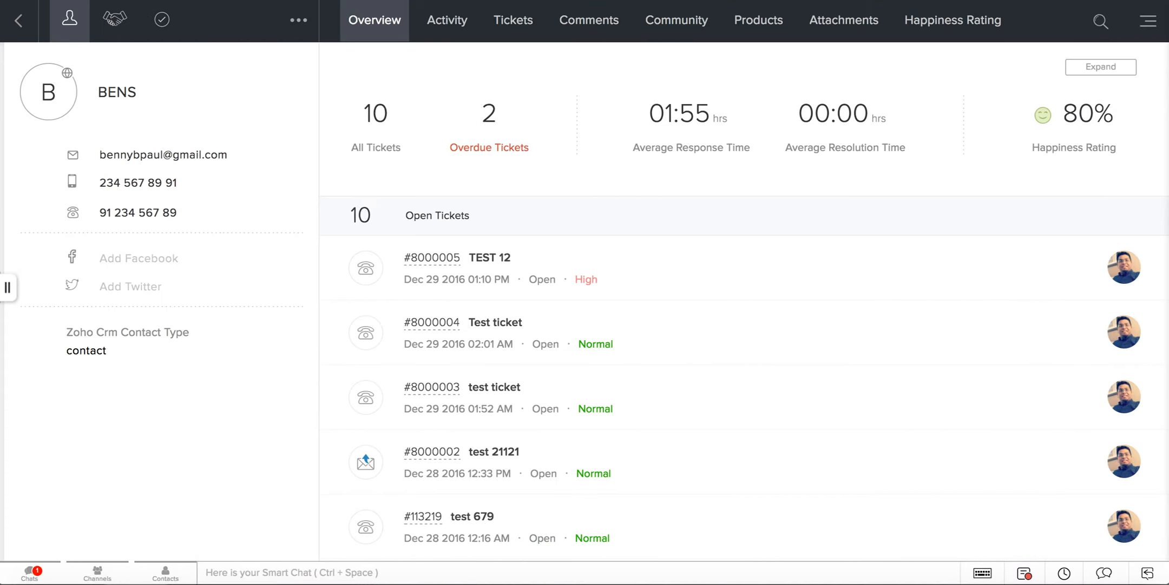
{"action": "scroll", "coordinate": [744, 398], "scroll_direction": "down", "scroll_amount": 10}
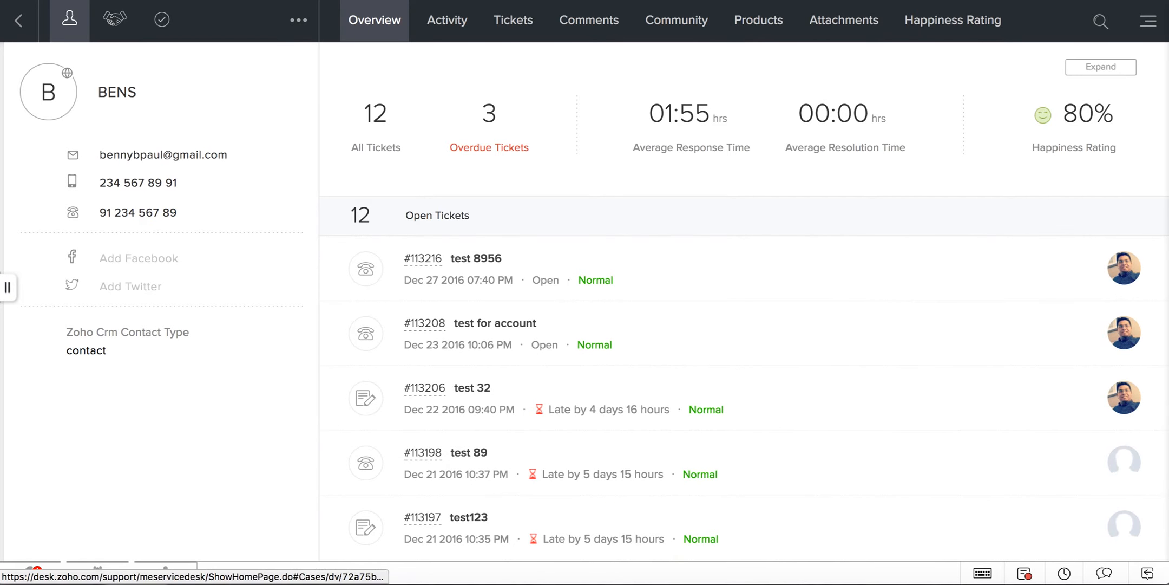
{"action": "scroll", "coordinate": [744, 397], "scroll_direction": "up", "scroll_amount": 10}
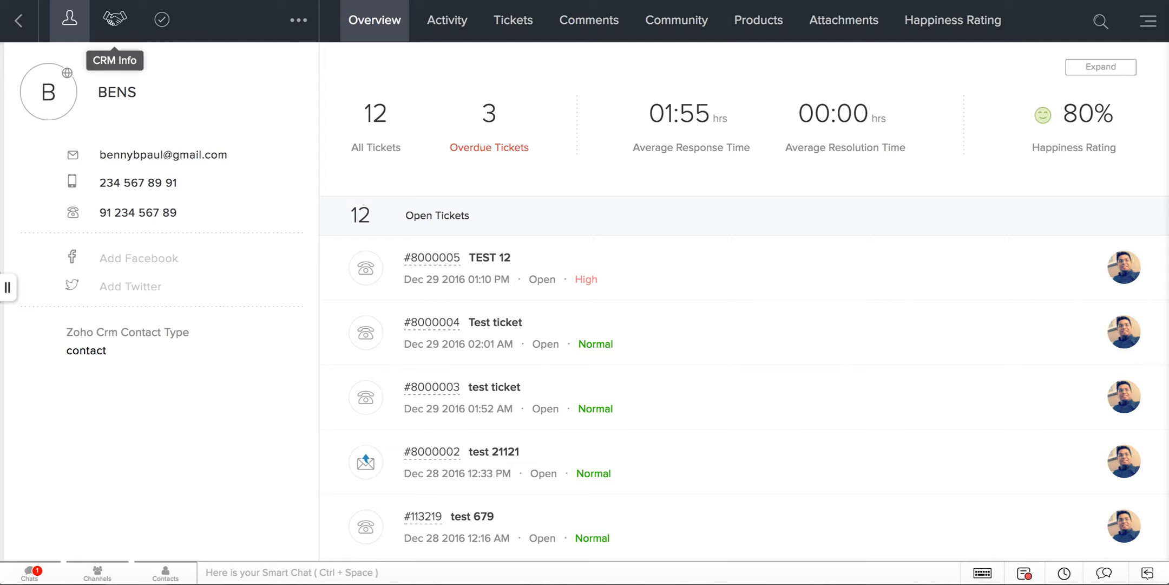
{"action": "left_click", "coordinate": [115, 19]}
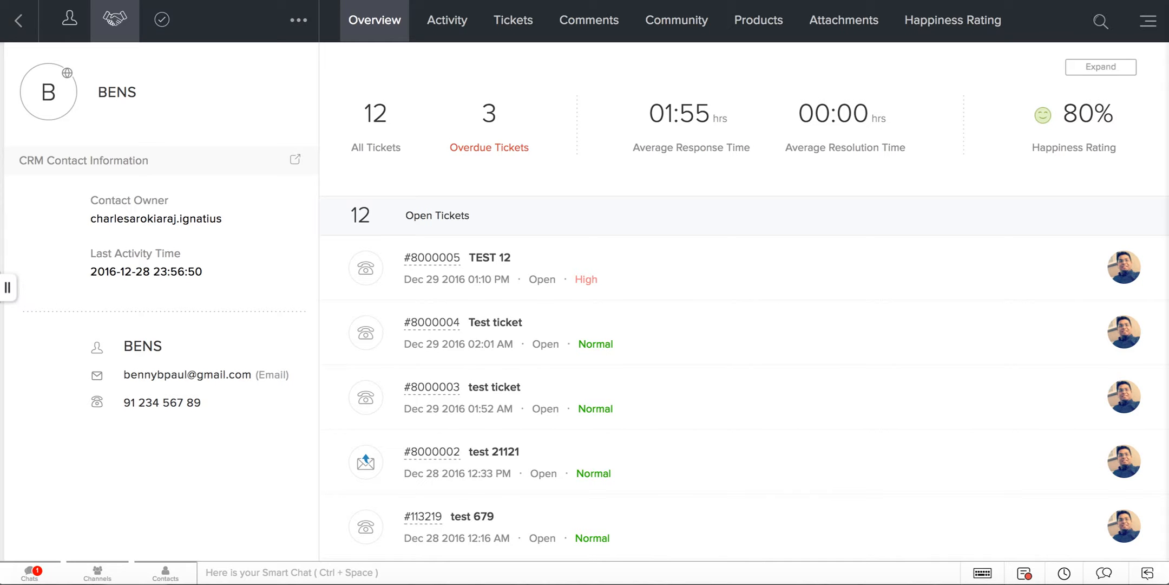
{"action": "left_click", "coordinate": [19, 21]}
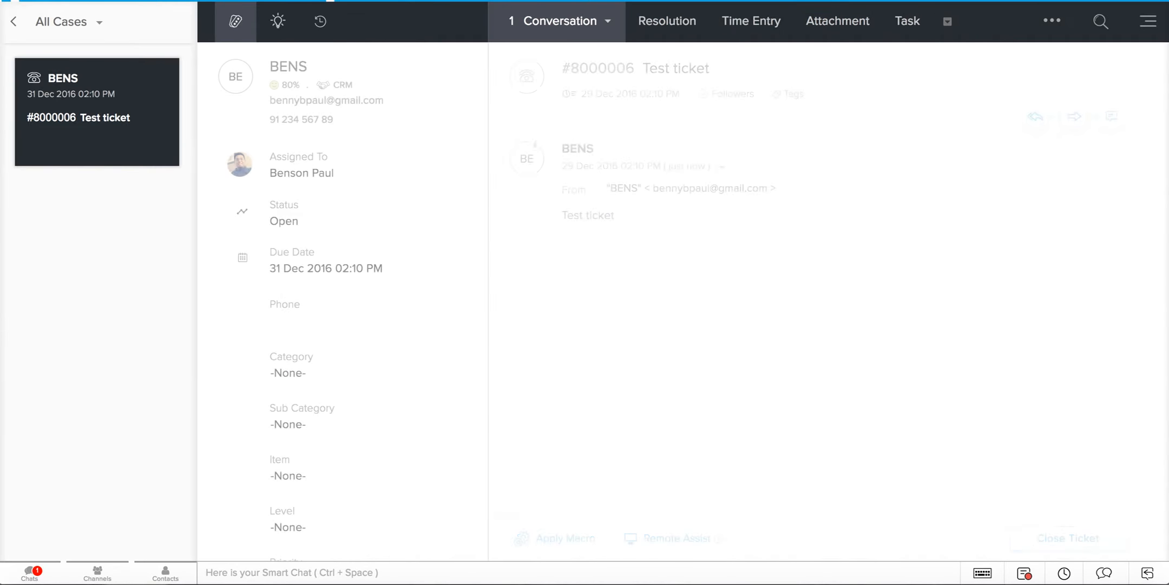
Examine the test ticket's properties, including assignee, status, due date, classification, group, technician and zone.
{"action": "scroll", "coordinate": [342, 298], "scroll_direction": "down", "scroll_amount": 6}
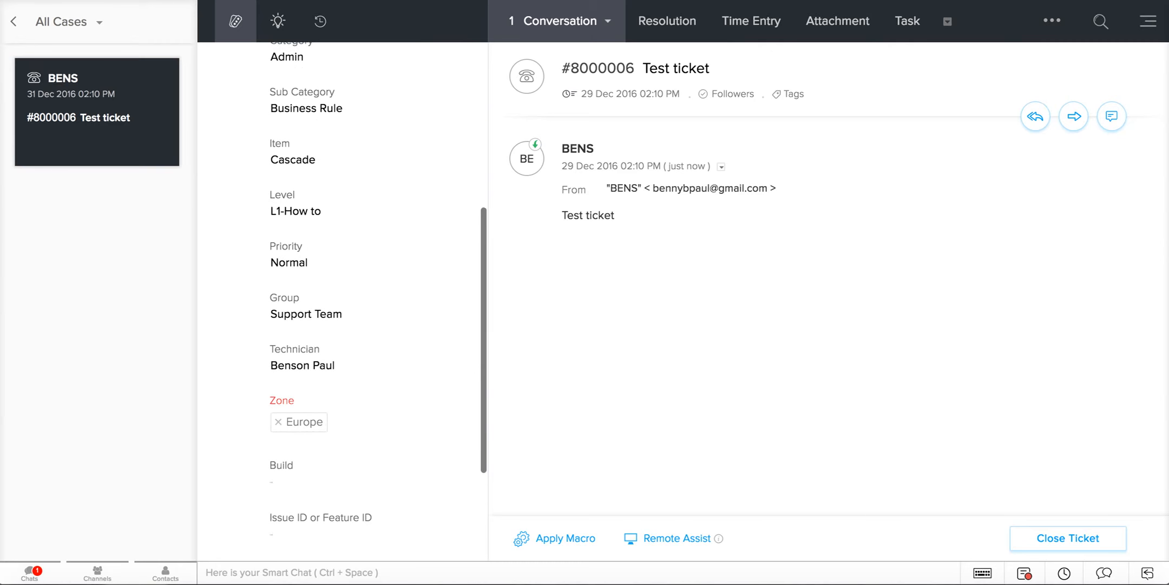
{"action": "scroll", "coordinate": [343, 298], "scroll_direction": "up", "scroll_amount": 5}
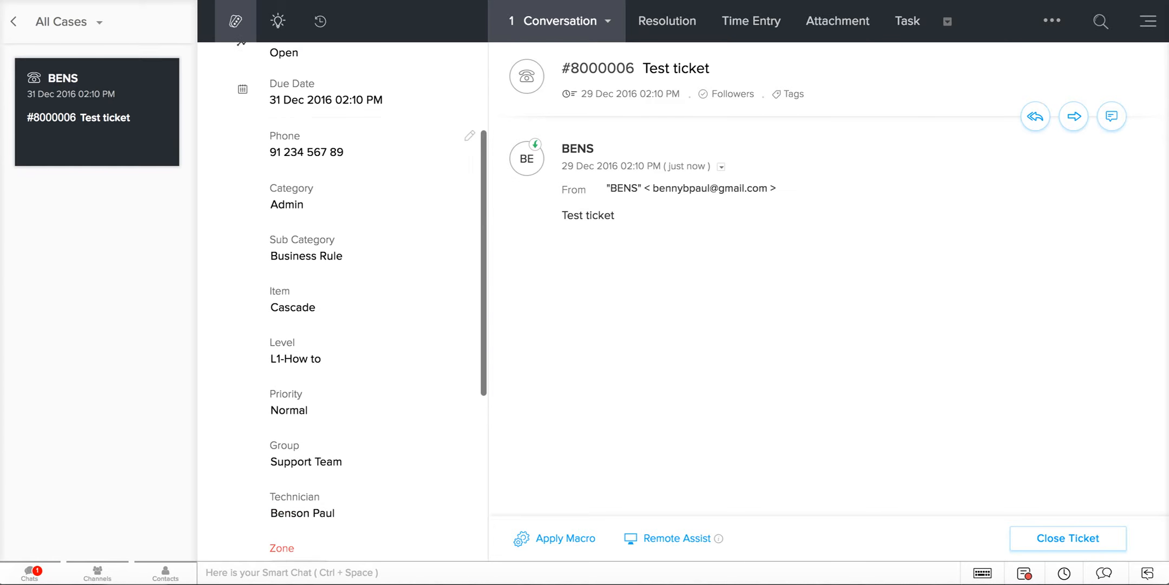
{"action": "scroll", "coordinate": [343, 298], "scroll_direction": "up", "scroll_amount": 3}
{"action": "scroll", "coordinate": [343, 298], "scroll_direction": "down", "scroll_amount": 8}
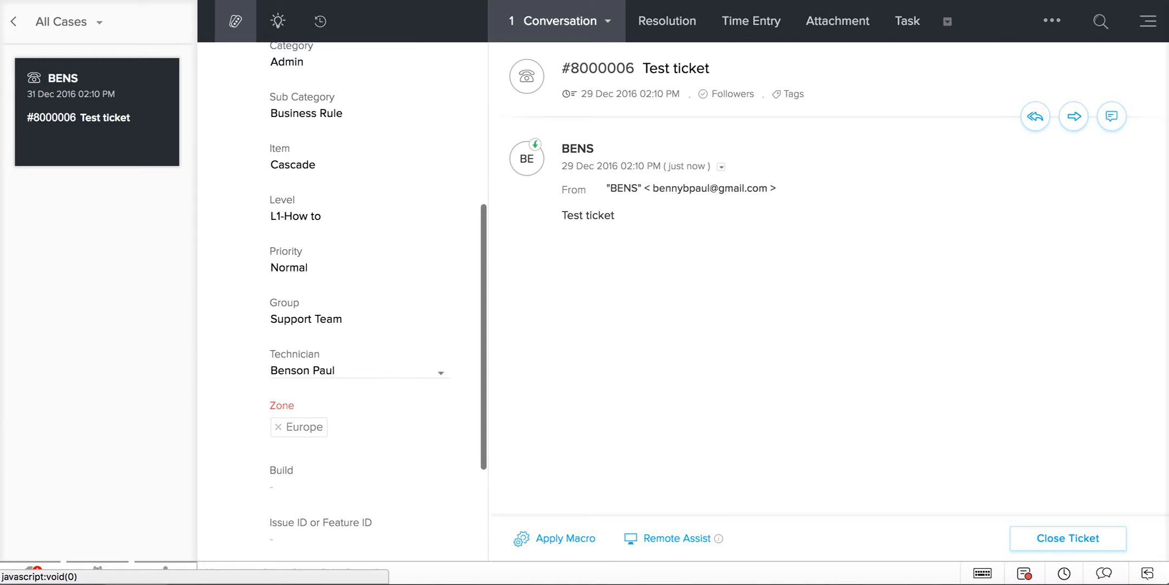
{"action": "scroll", "coordinate": [342, 297], "scroll_direction": "up", "scroll_amount": 3}
{"action": "scroll", "coordinate": [343, 298], "scroll_direction": "up", "scroll_amount": 2}
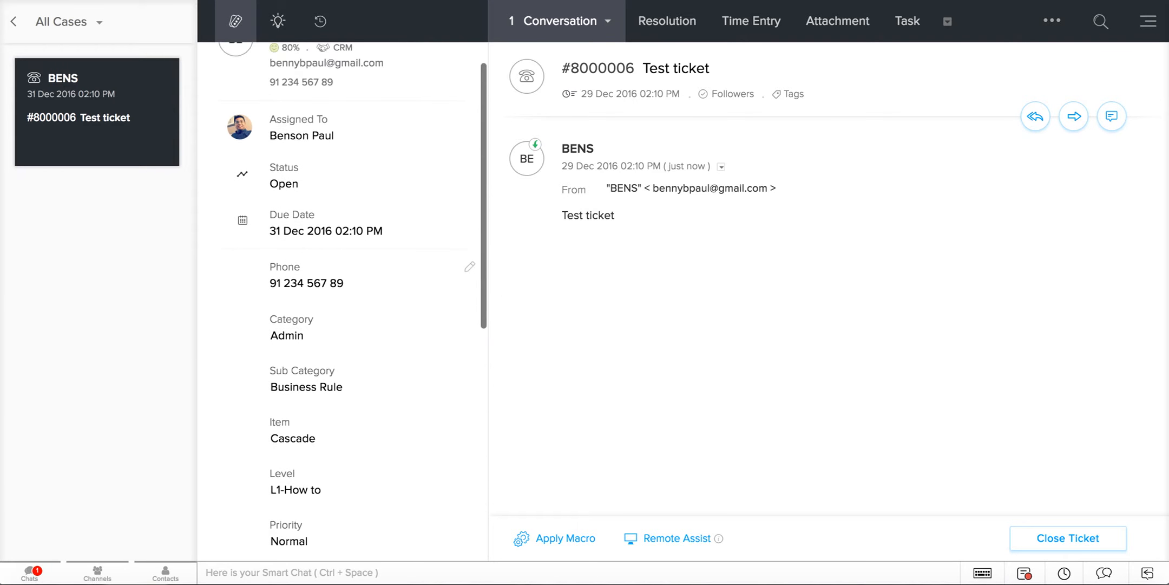
{"action": "scroll", "coordinate": [357, 157], "scroll_direction": "down", "scroll_amount": 4}
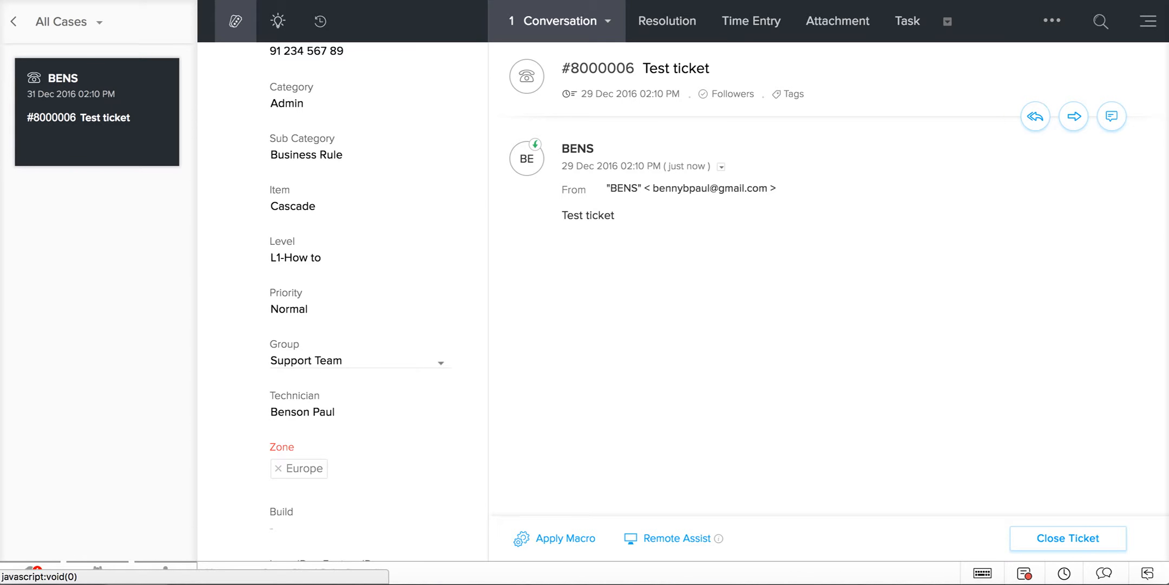
{"action": "scroll", "coordinate": [342, 325], "scroll_direction": "up", "scroll_amount": 5}
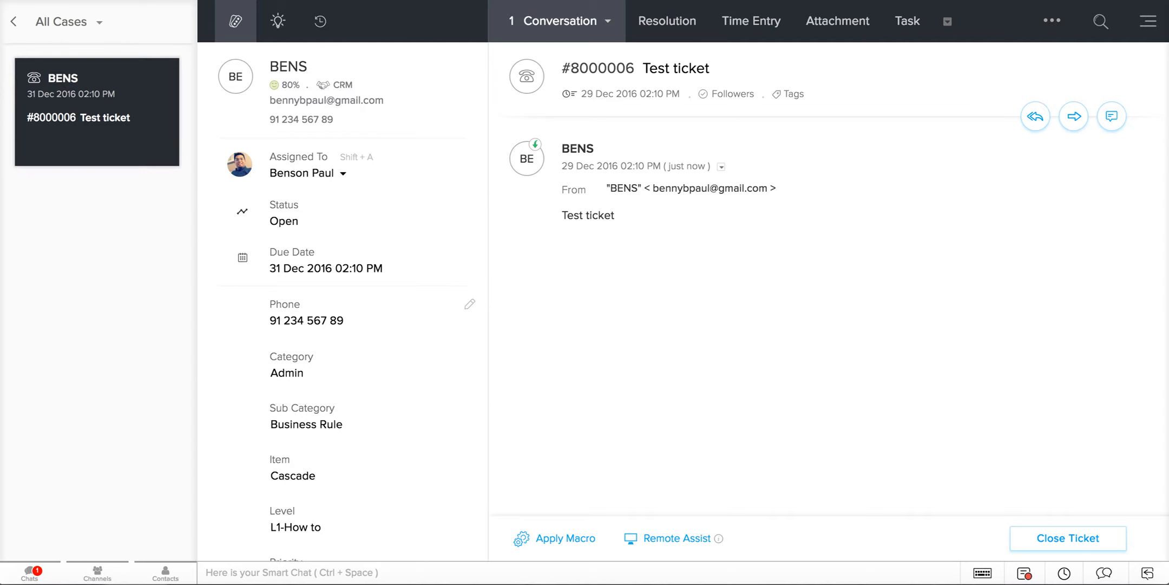
{"action": "scroll", "coordinate": [342, 287], "scroll_direction": "down", "scroll_amount": 5}
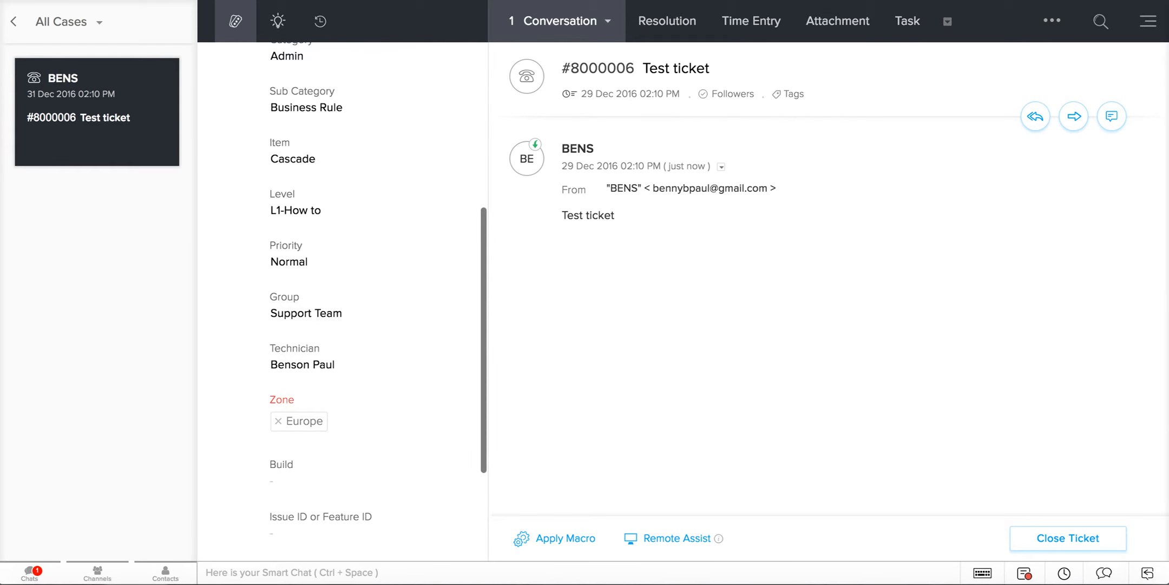
{"action": "scroll", "coordinate": [351, 203], "scroll_direction": "down", "scroll_amount": 2}
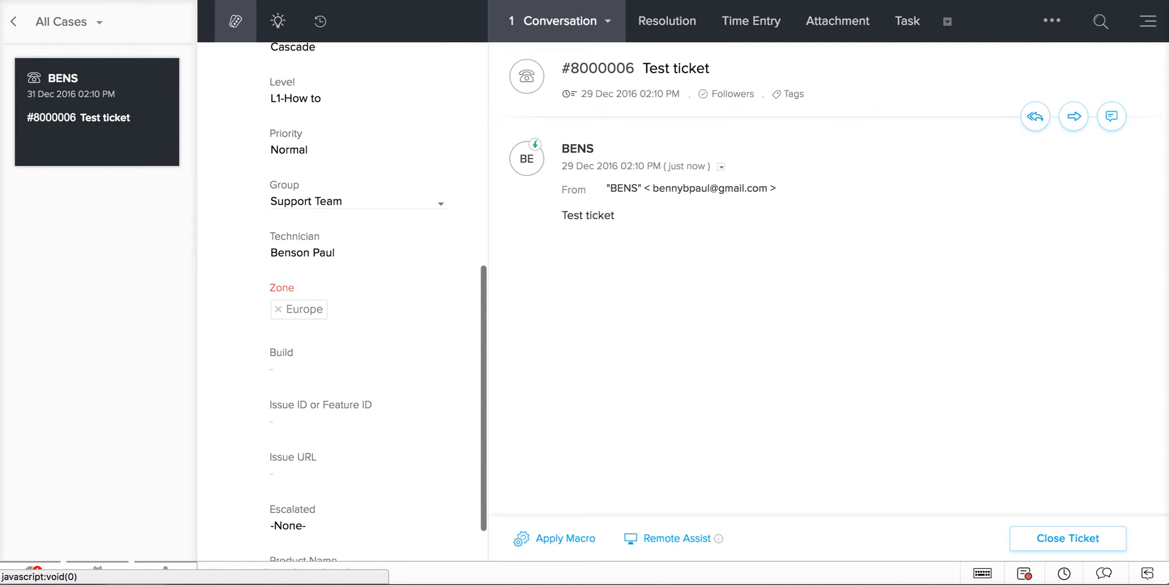
{"action": "scroll", "coordinate": [352, 205], "scroll_direction": "down", "scroll_amount": 1}
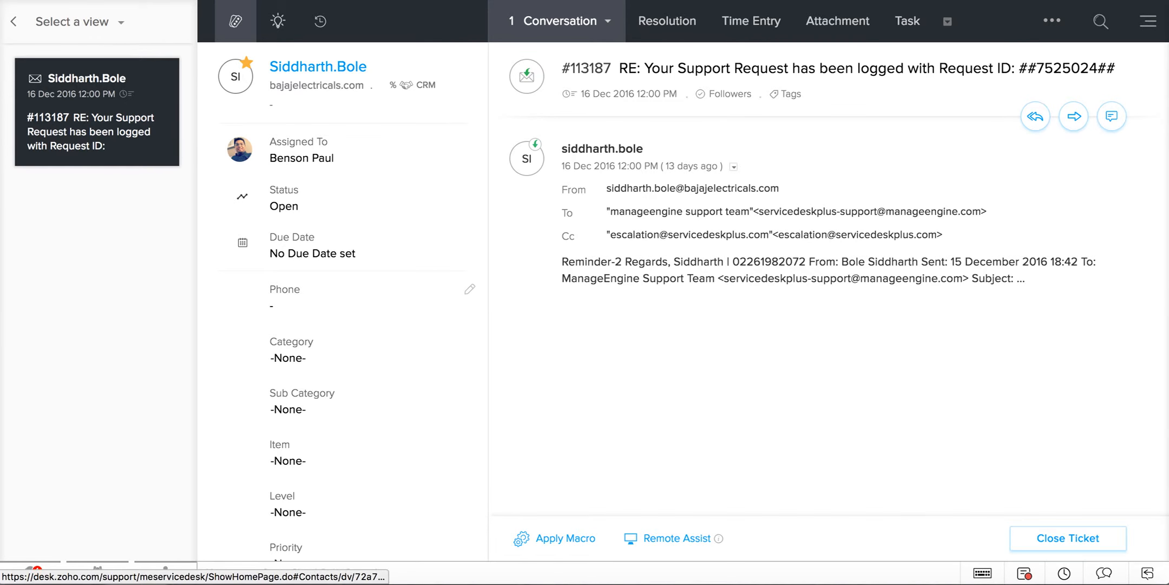
View the overview of the contact behind the emailed support request, and return to that ticket.
{"action": "left_click", "coordinate": [317, 66]}
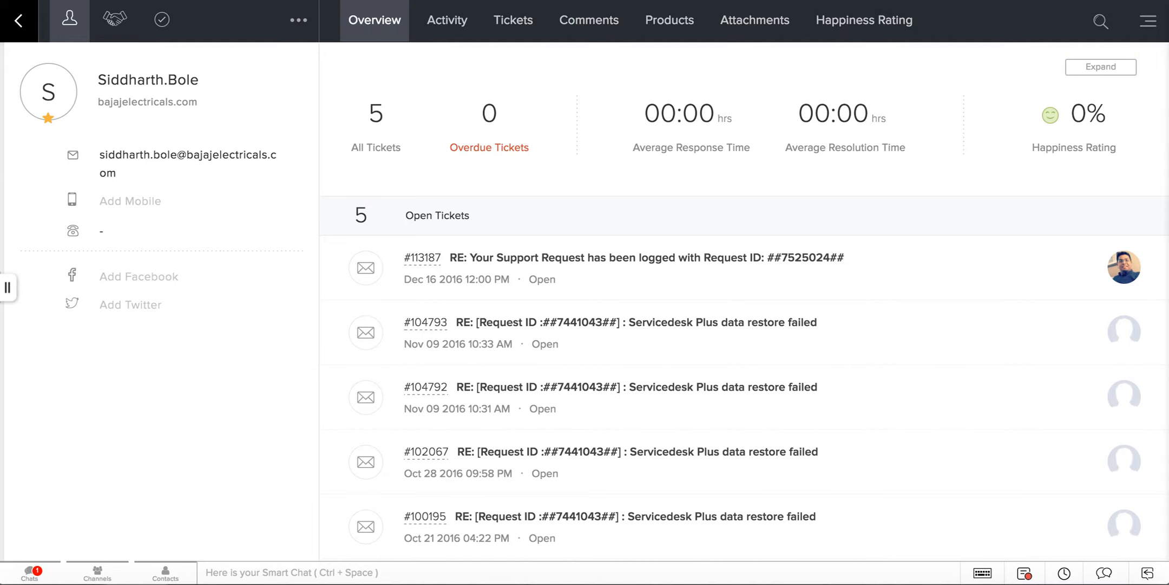
{"action": "left_click", "coordinate": [18, 20]}
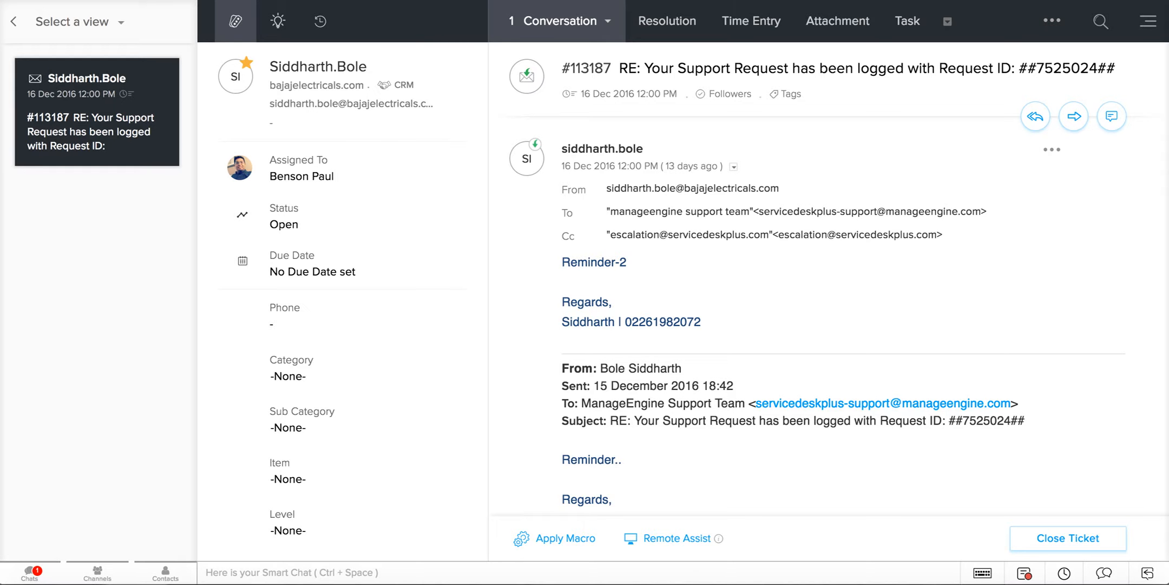
Open the ticket "test 21121" and read through its conversation thread of replies, private comments and forwards.
{"action": "key", "text": "o"}
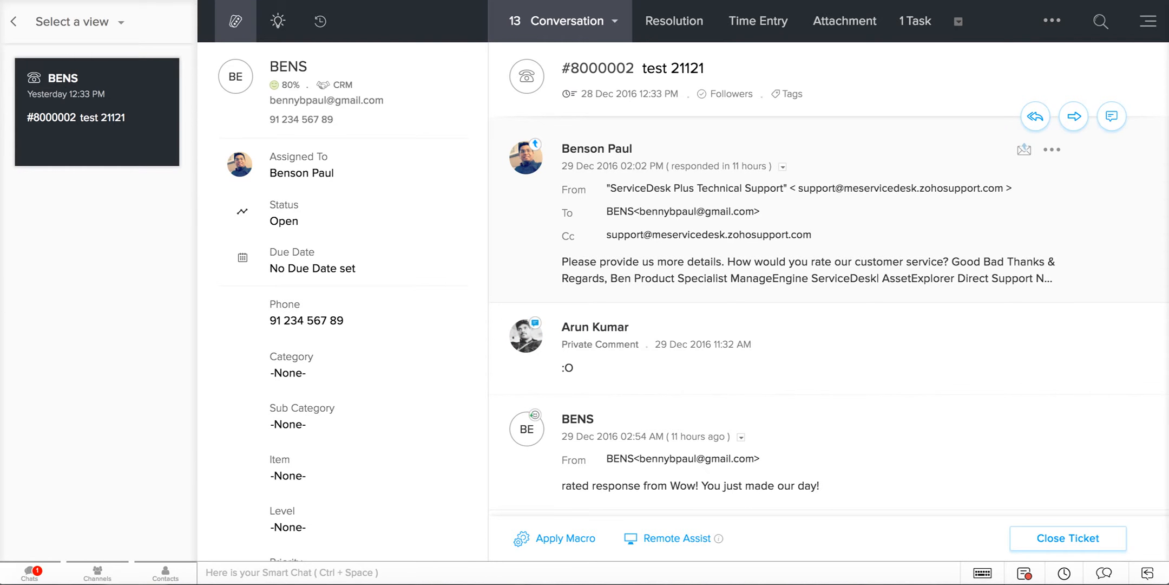
{"action": "scroll", "coordinate": [838, 314], "scroll_direction": "down", "scroll_amount": 10}
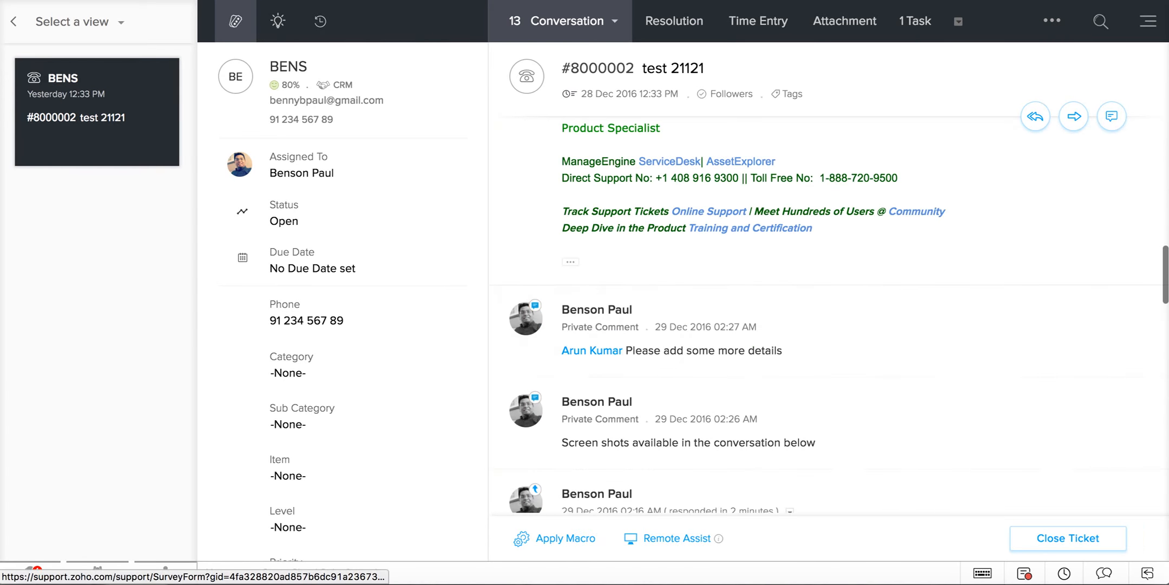
{"action": "scroll", "coordinate": [838, 314], "scroll_direction": "down", "scroll_amount": 5}
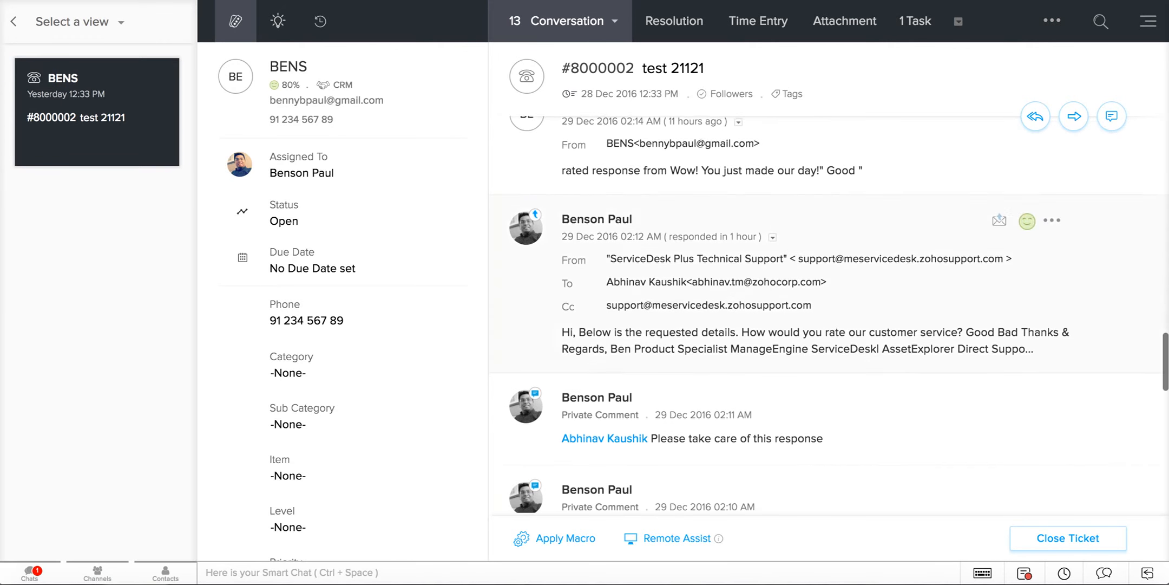
{"action": "scroll", "coordinate": [839, 314], "scroll_direction": "down", "scroll_amount": 6}
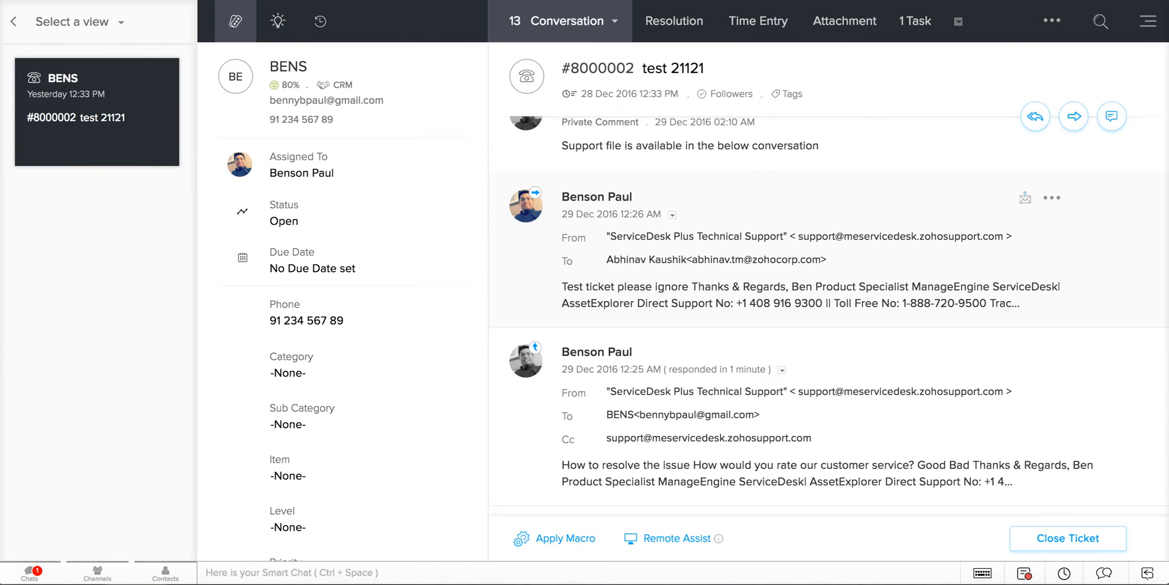
{"action": "scroll", "coordinate": [839, 249], "scroll_direction": "up", "scroll_amount": 10}
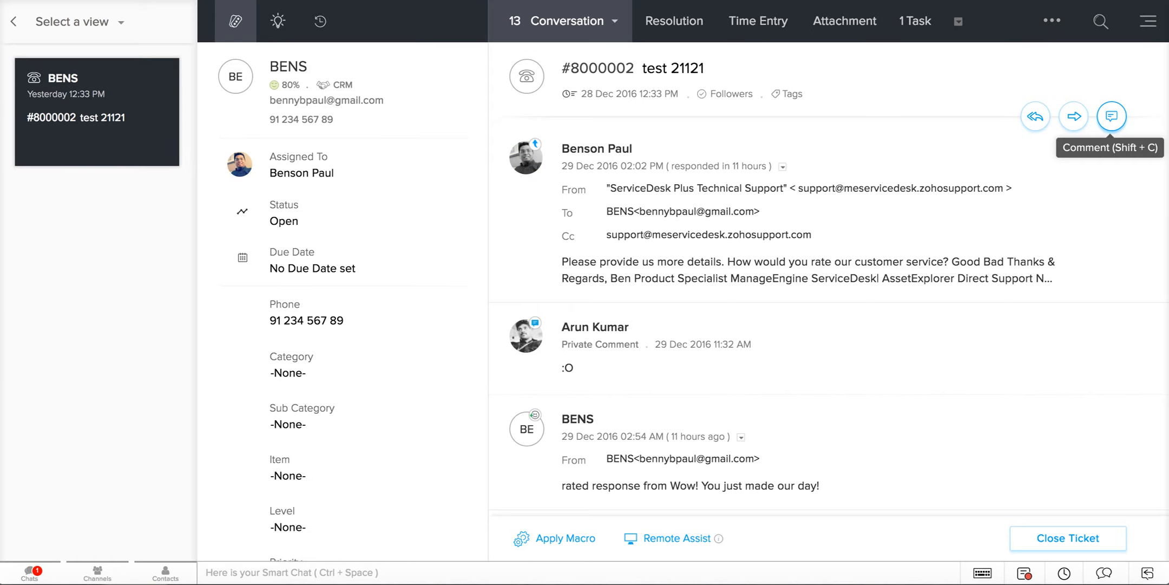
Add the private comment "Support file is available in the below conversation" to the ticket.
{"action": "left_click", "coordinate": [1111, 116]}
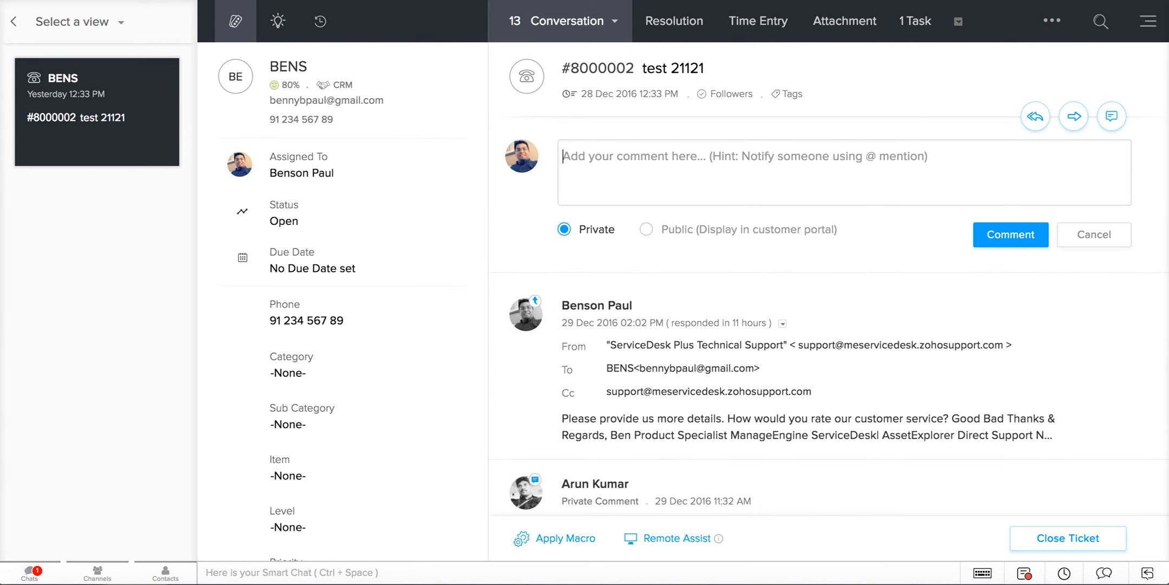
{"action": "type", "text": "Support "}
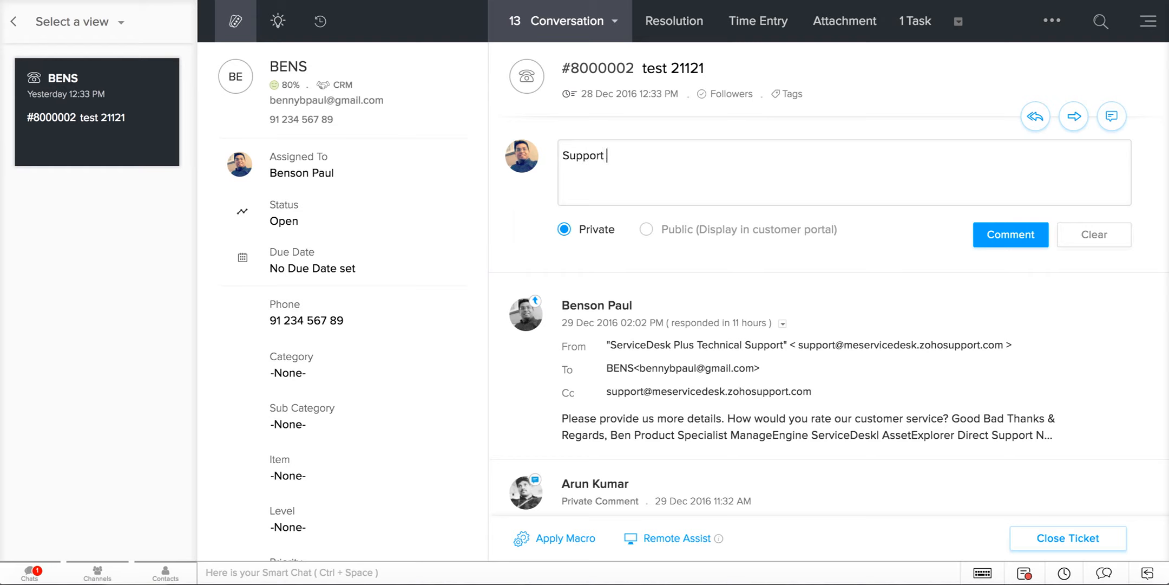
{"action": "type", "text": "file is availab"}
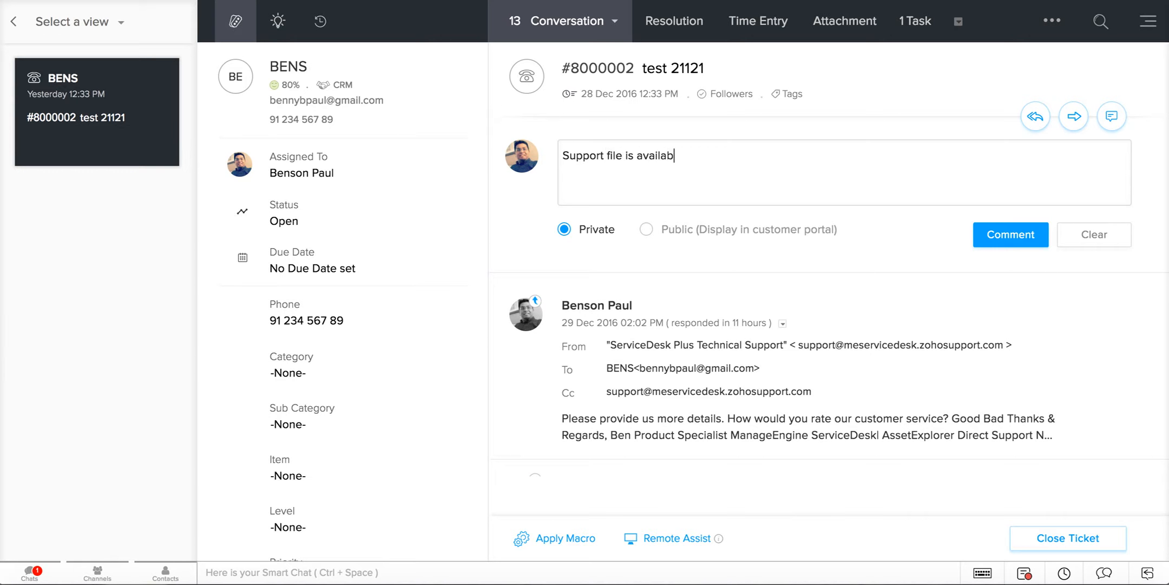
{"action": "type", "text": "le in the below co"}
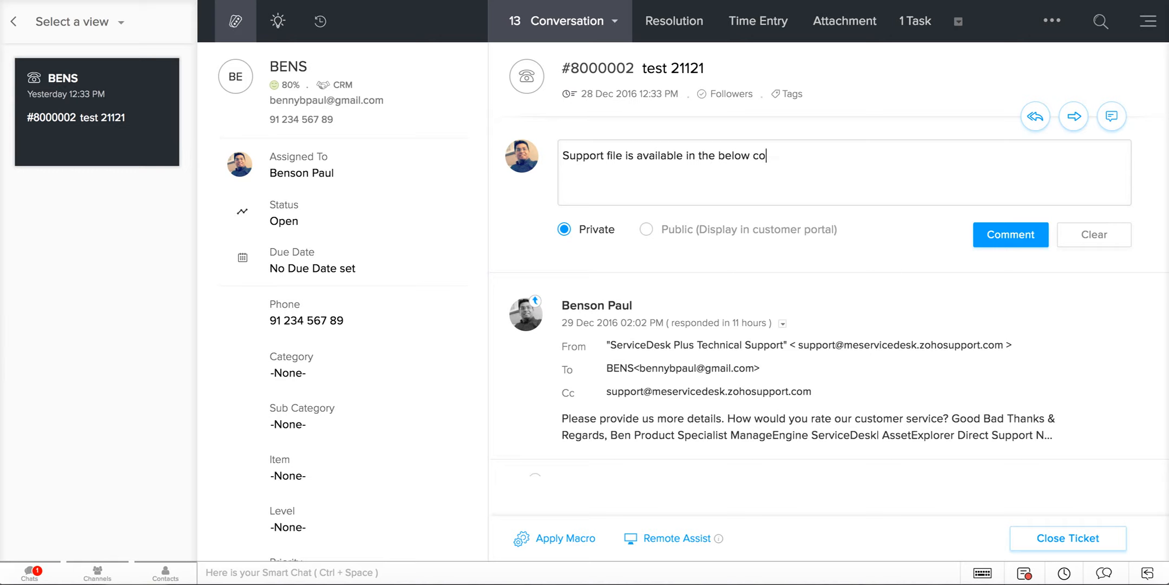
{"action": "type", "text": "nversation"}
{"action": "left_click", "coordinate": [1011, 234]}
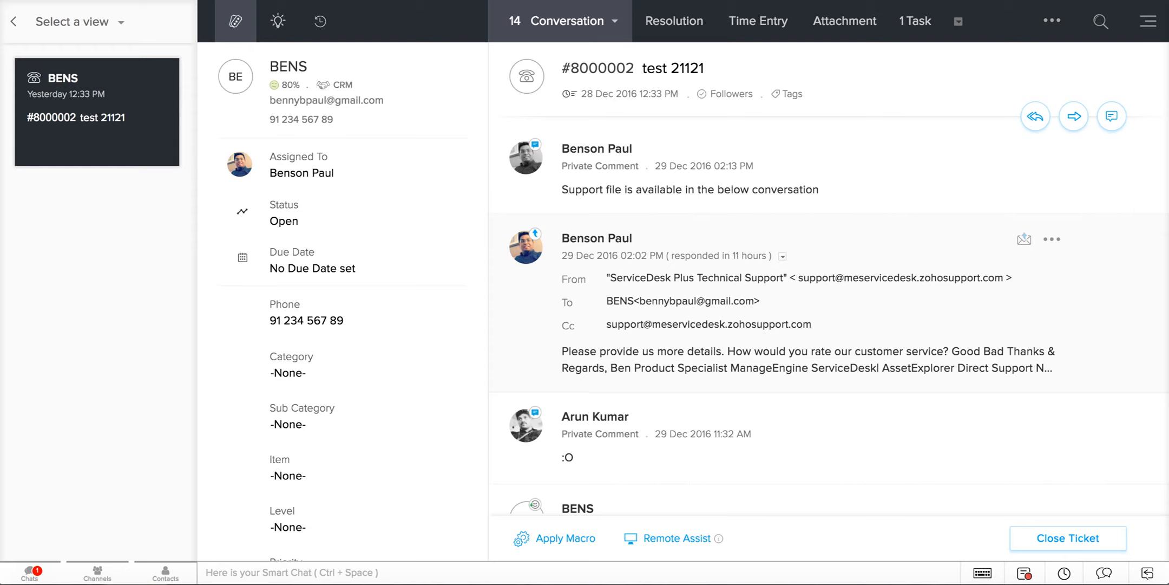
Post a second private comment that mentions a fellow agent by name, followed by "update the ticket".
{"action": "left_click", "coordinate": [1112, 116]}
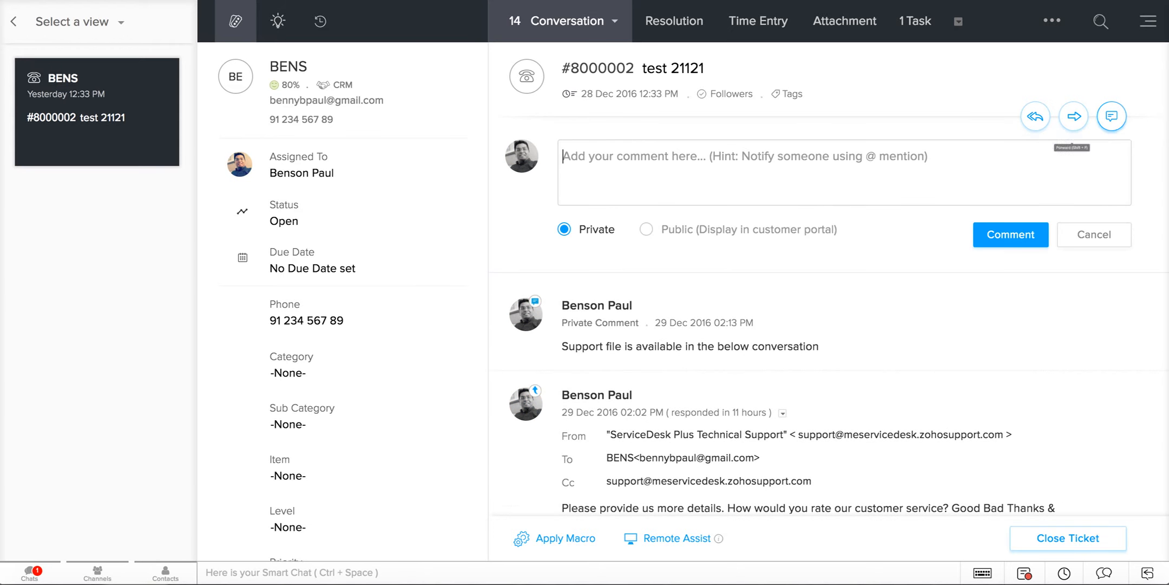
{"action": "type", "text": "@abhi"}
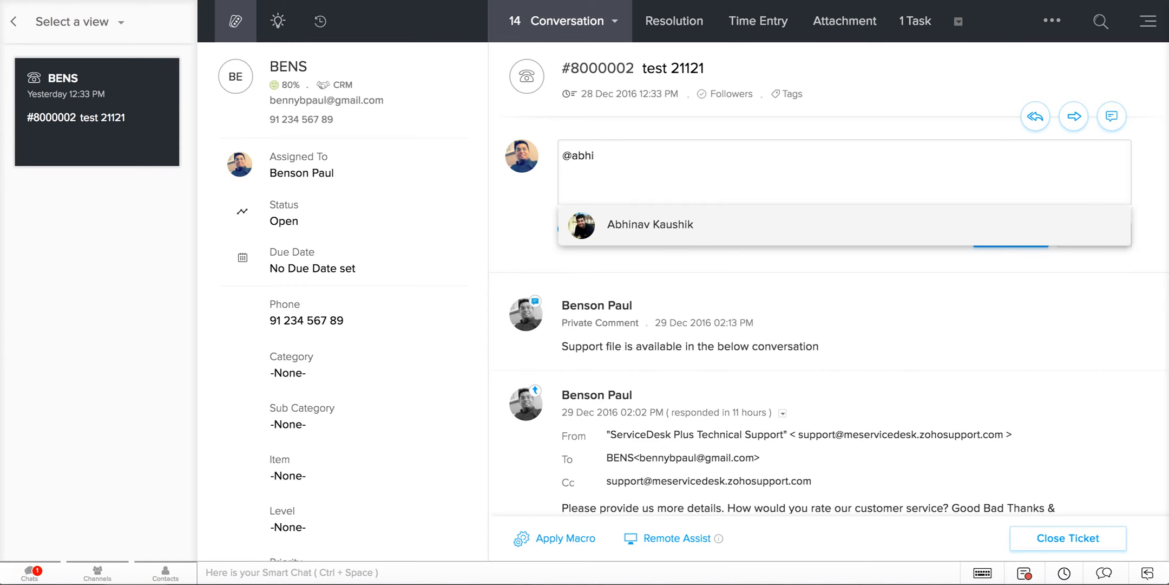
{"action": "key", "text": "Return"}
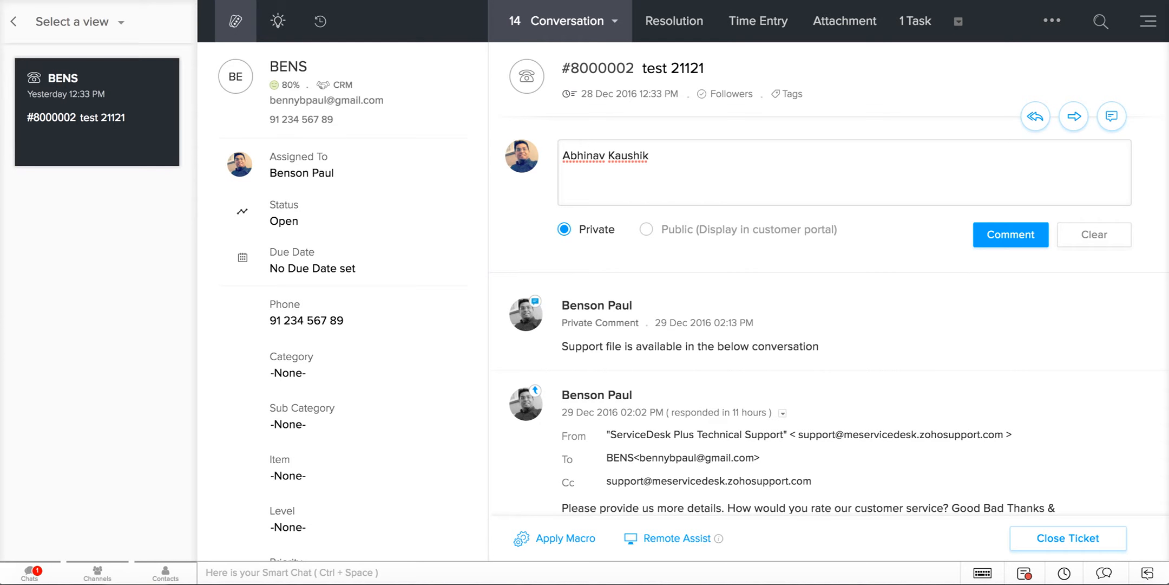
{"action": "type", "text": "update the ticket"}
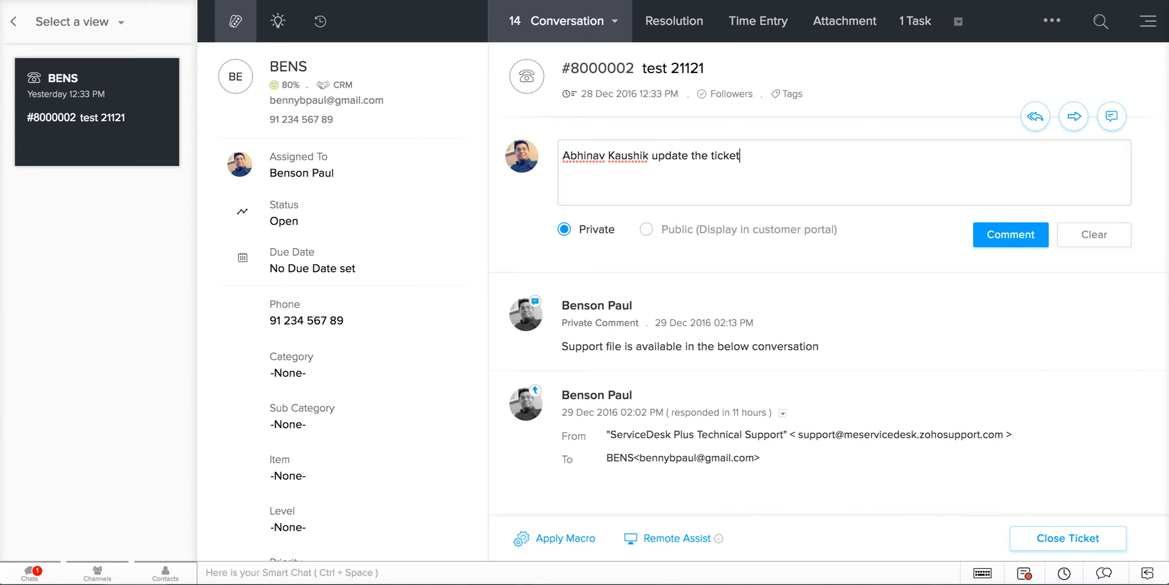
{"action": "left_click", "coordinate": [1011, 235]}
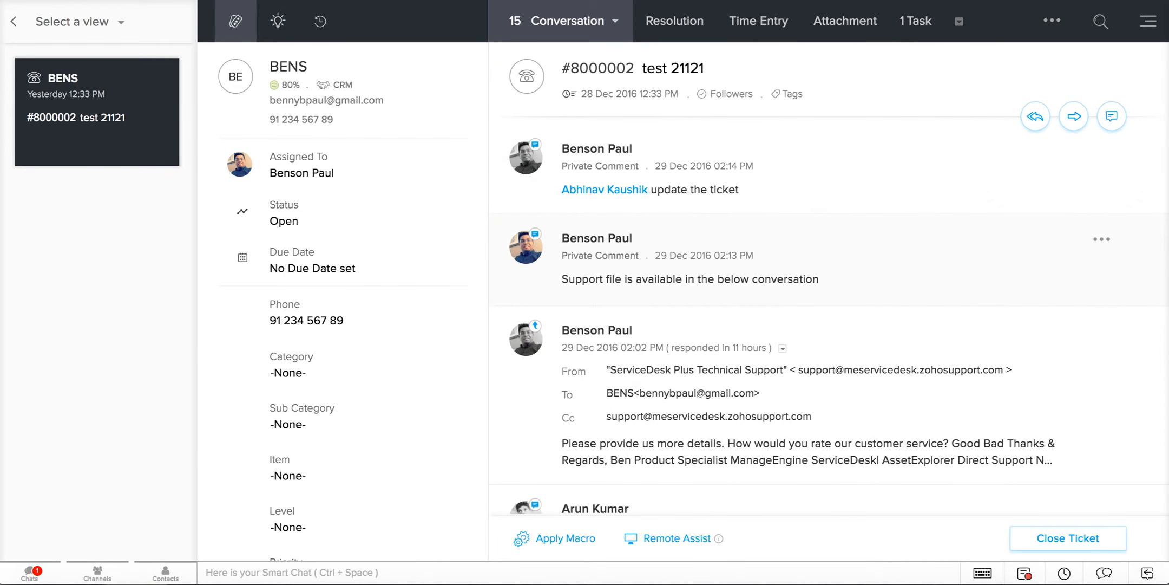
Start a reply-all to the conversation of the ticket "test 21121".
{"action": "scroll", "coordinate": [829, 271], "scroll_direction": "down", "scroll_amount": 6}
{"action": "scroll", "coordinate": [828, 271], "scroll_direction": "up", "scroll_amount": 7}
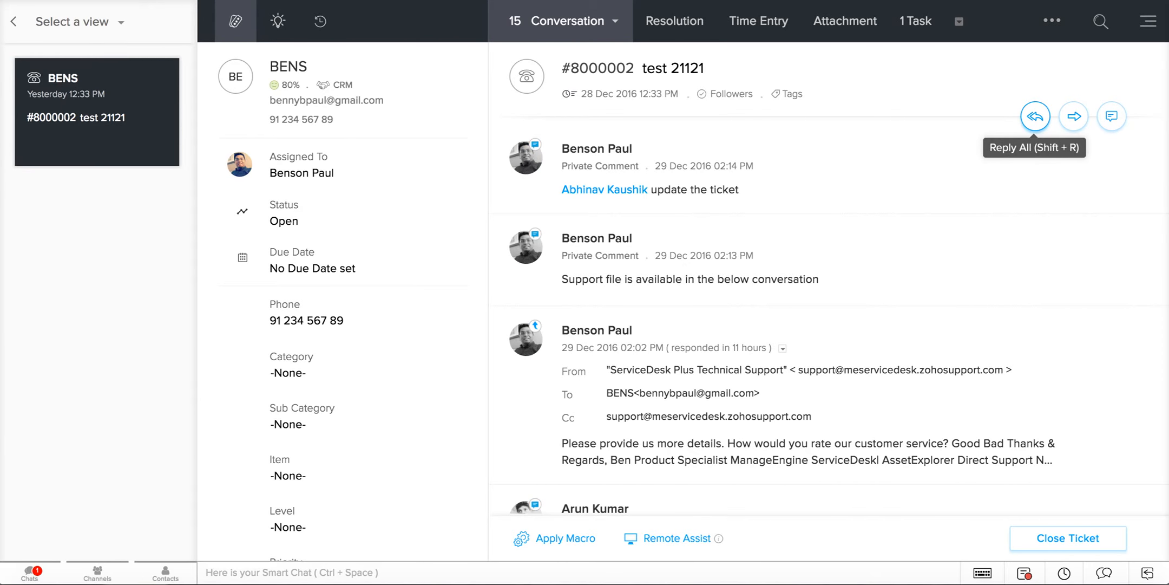
{"action": "left_click", "coordinate": [1035, 116]}
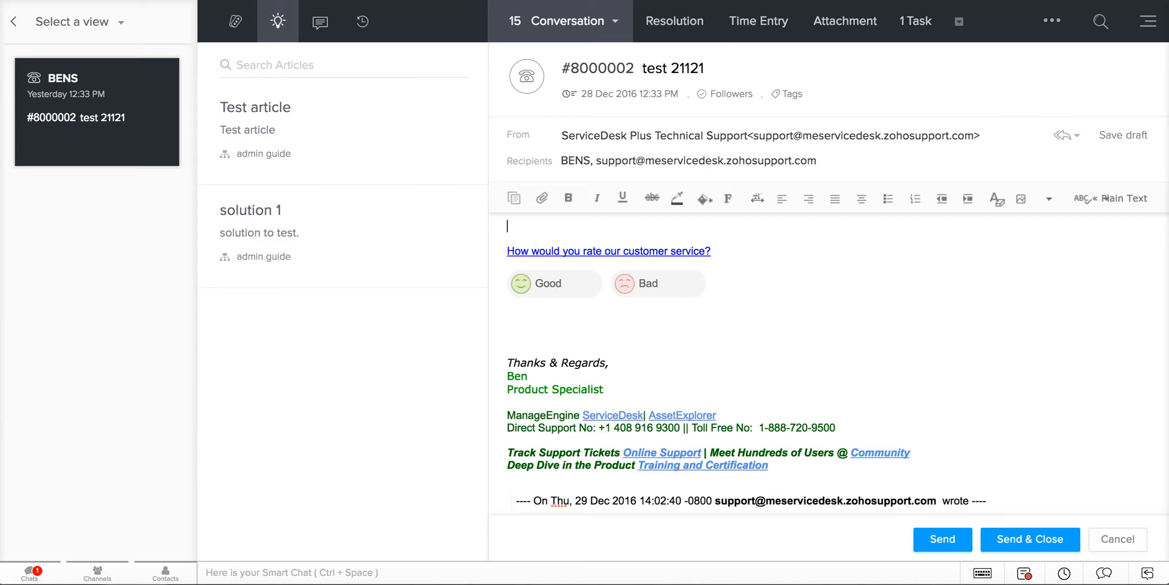
{"action": "type", "text": "Test ticket"}
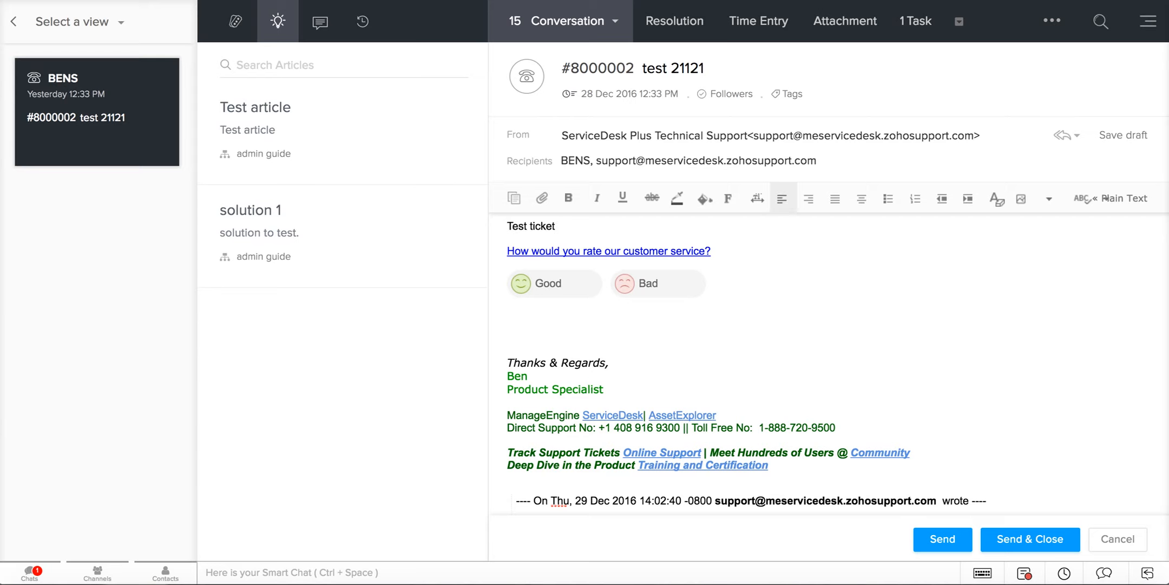
{"action": "key", "text": "BackSpace"}
{"action": "key", "text": "BackSpace"}
{"action": "key", "text": "BackSpace"}
{"action": "key", "text": "BackSpace"}
{"action": "key", "text": "BackSpace"}
{"action": "key", "text": "BackSpace"}
{"action": "key", "text": "BackSpace"}
{"action": "key", "text": "BackSpace"}
{"action": "key", "text": "BackSpace"}
{"action": "key", "text": "BackSpace"}
{"action": "key", "text": "BackSpace"}
Write "Please update us with the support file." as the reply message and send it.
{"action": "type", "text": "Please update the s"}
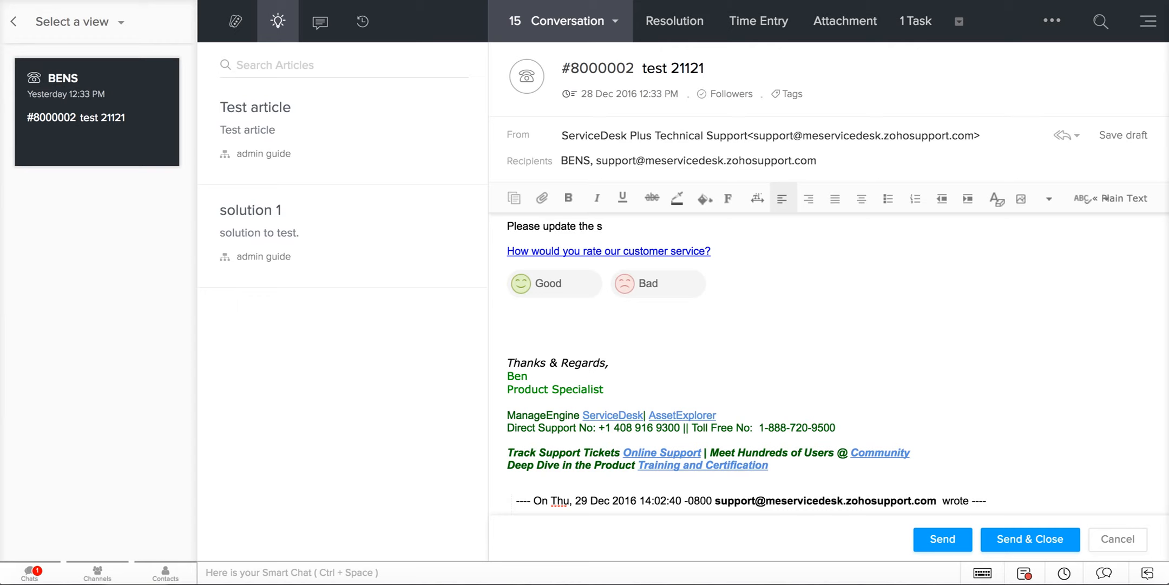
{"action": "key", "text": "BackSpace"}
{"action": "key", "text": "BackSpace"}
{"action": "key", "text": "BackSpace"}
{"action": "key", "text": "BackSpace"}
{"action": "key", "text": "BackSpace"}
{"action": "type", "text": "us with the support file."}
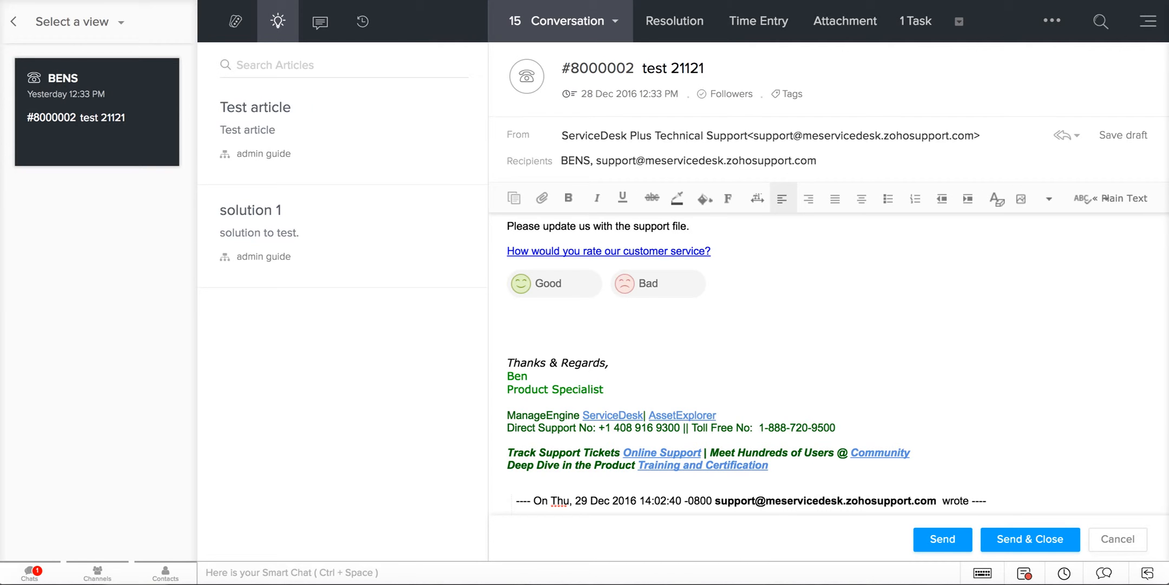
{"action": "left_click", "coordinate": [942, 540]}
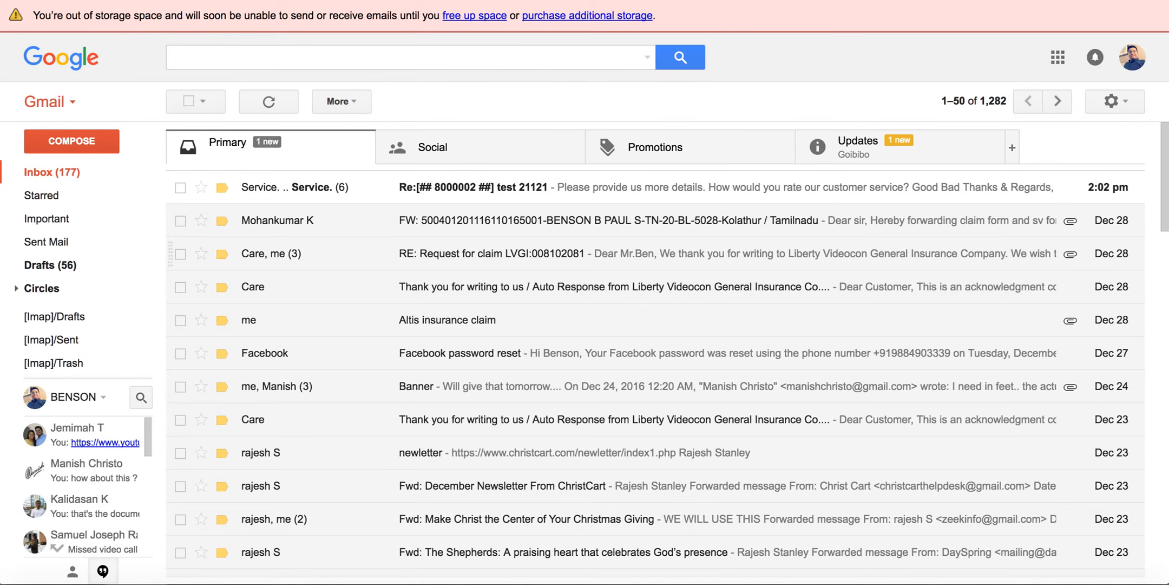
Switch to Gmail, open the "test 21121" support email, and submit a Good rating with the comment "good".
{"action": "left_click", "coordinate": [473, 188]}
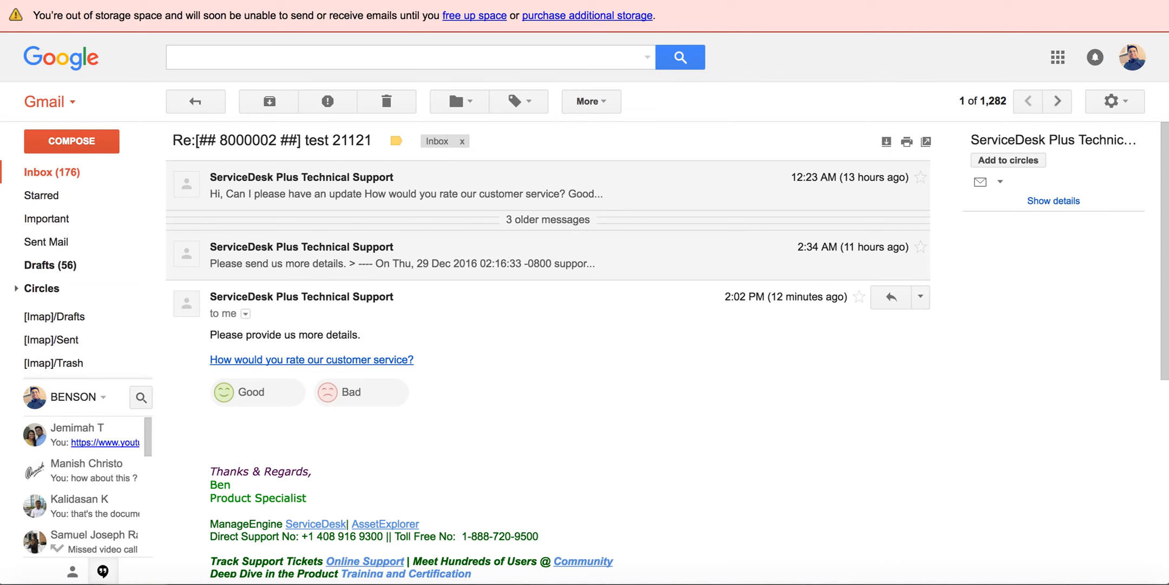
{"action": "left_click", "coordinate": [251, 392]}
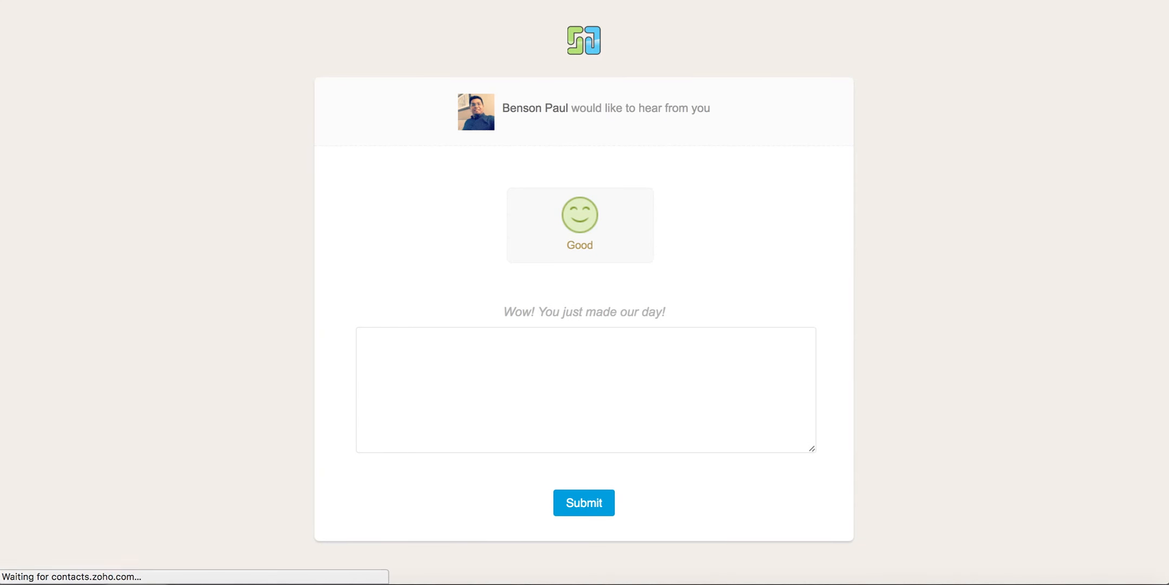
{"action": "left_click", "coordinate": [586, 389]}
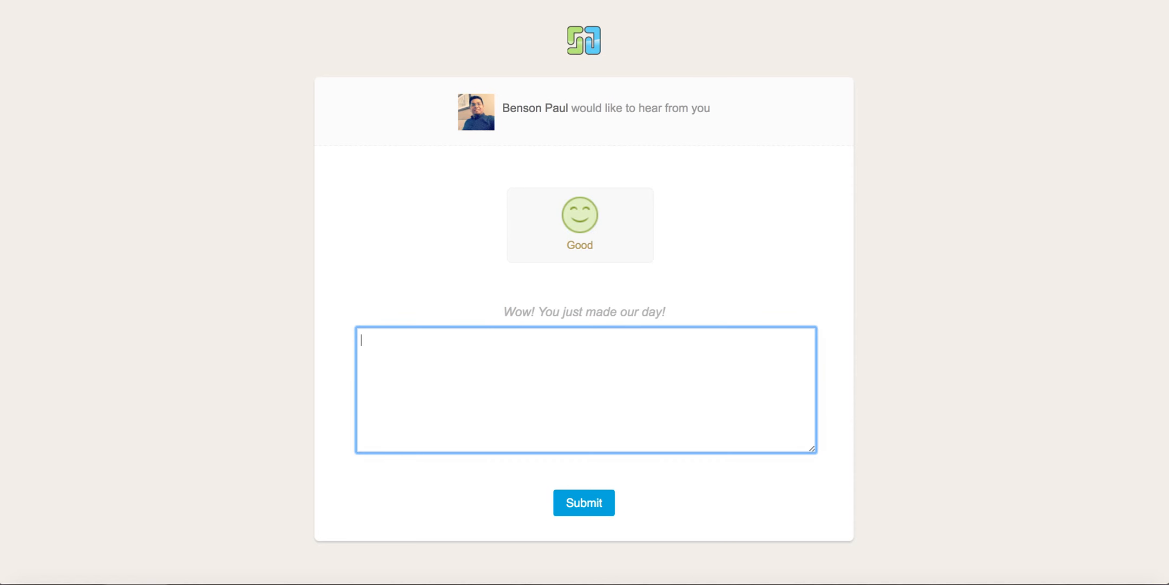
{"action": "type", "text": "good"}
{"action": "left_click", "coordinate": [583, 502]}
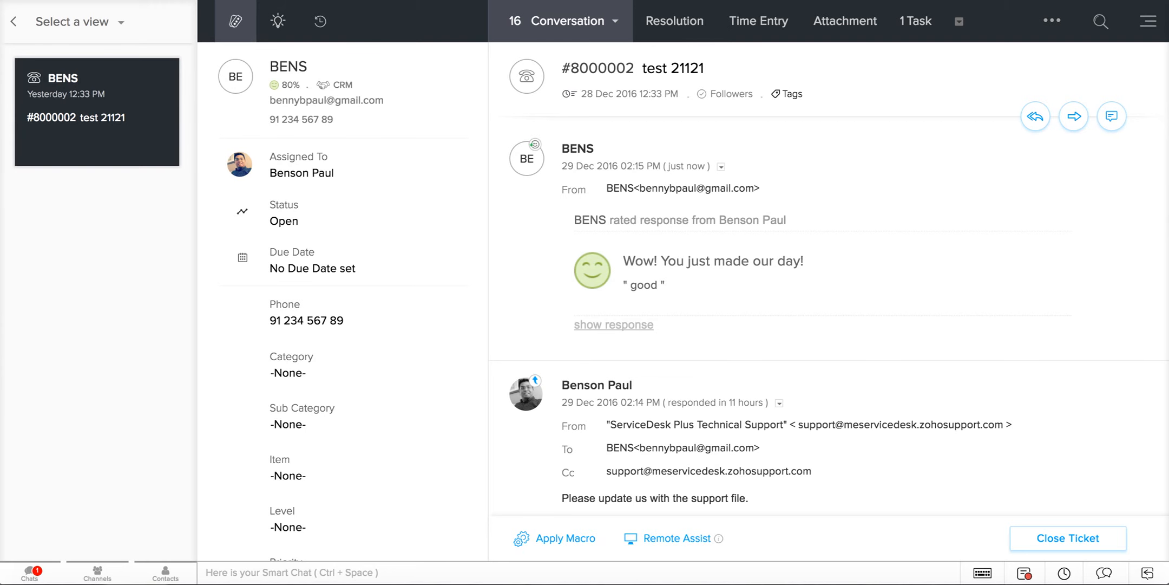
Bring up the tag entry field of the ticket "test 21121" in Zoho Desk, and dismiss it.
{"action": "left_click", "coordinate": [787, 94]}
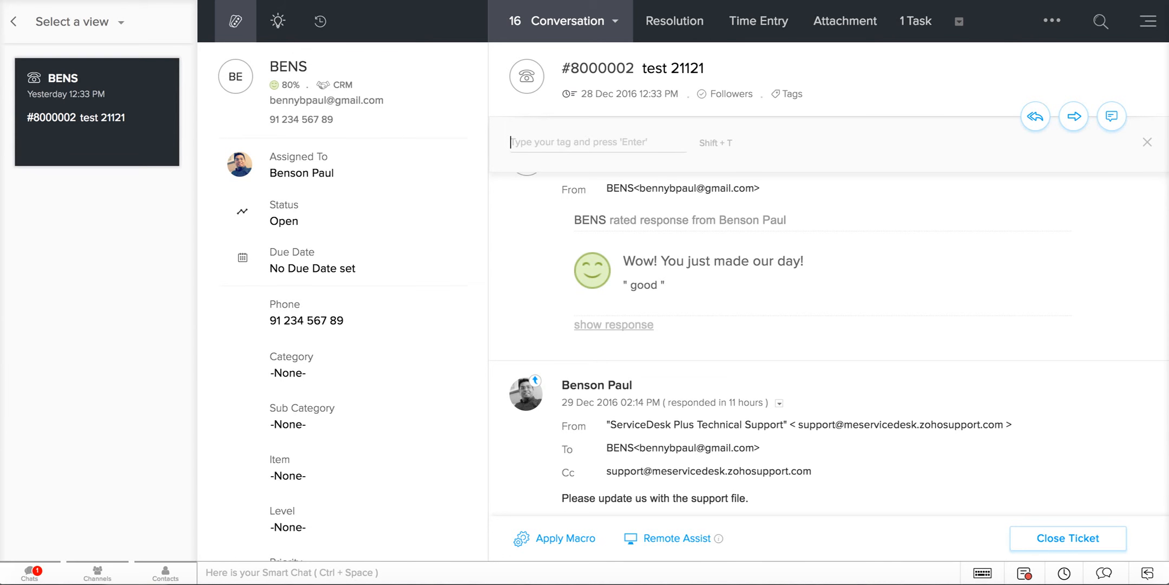
{"action": "key", "text": "Escape"}
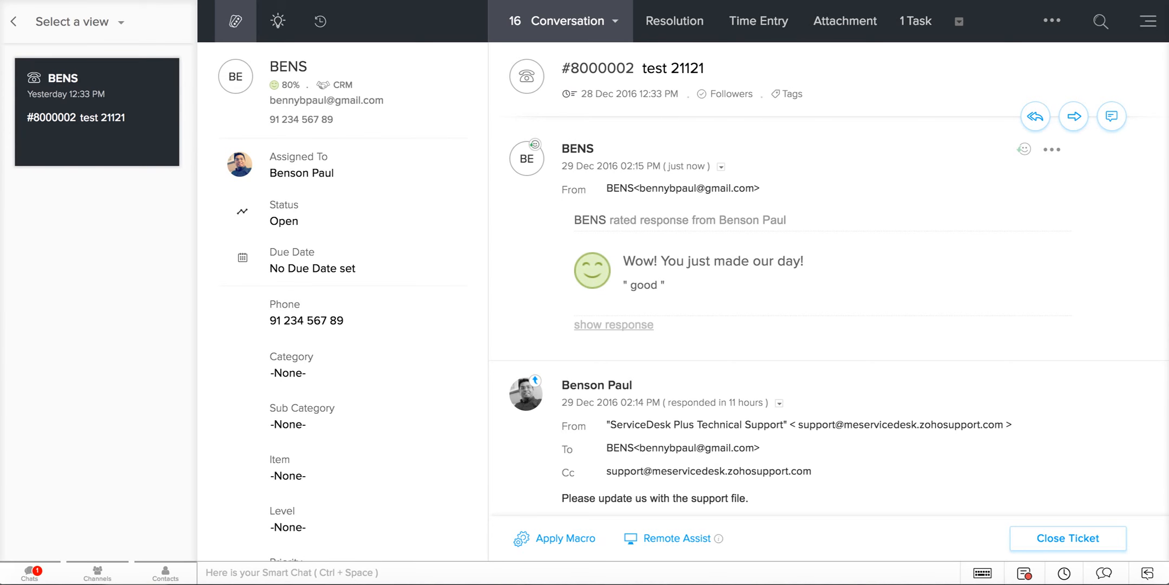
{"action": "scroll", "coordinate": [828, 400], "scroll_direction": "down", "scroll_amount": 1}
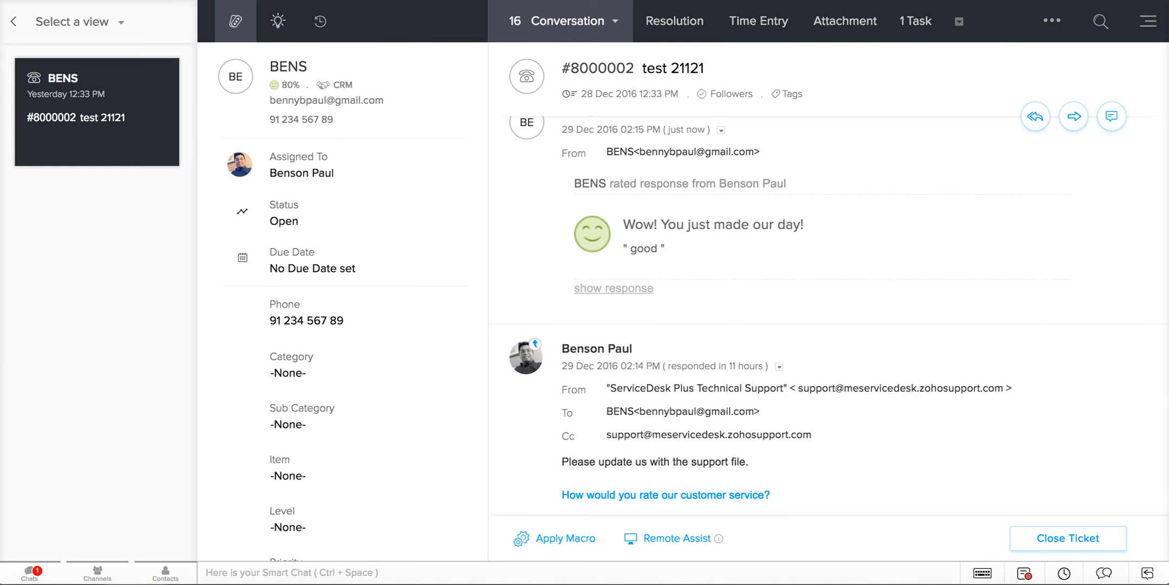
Send a Remote Assist invite to the ticket's contact, and close the meeting page.
{"action": "left_click", "coordinate": [677, 539]}
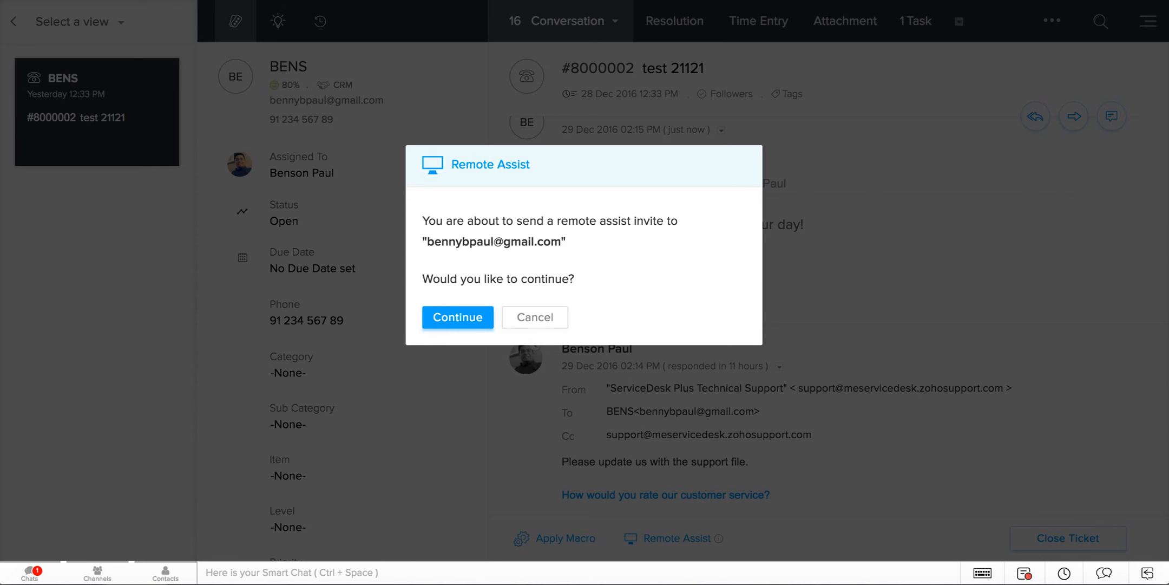
{"action": "left_click", "coordinate": [458, 317]}
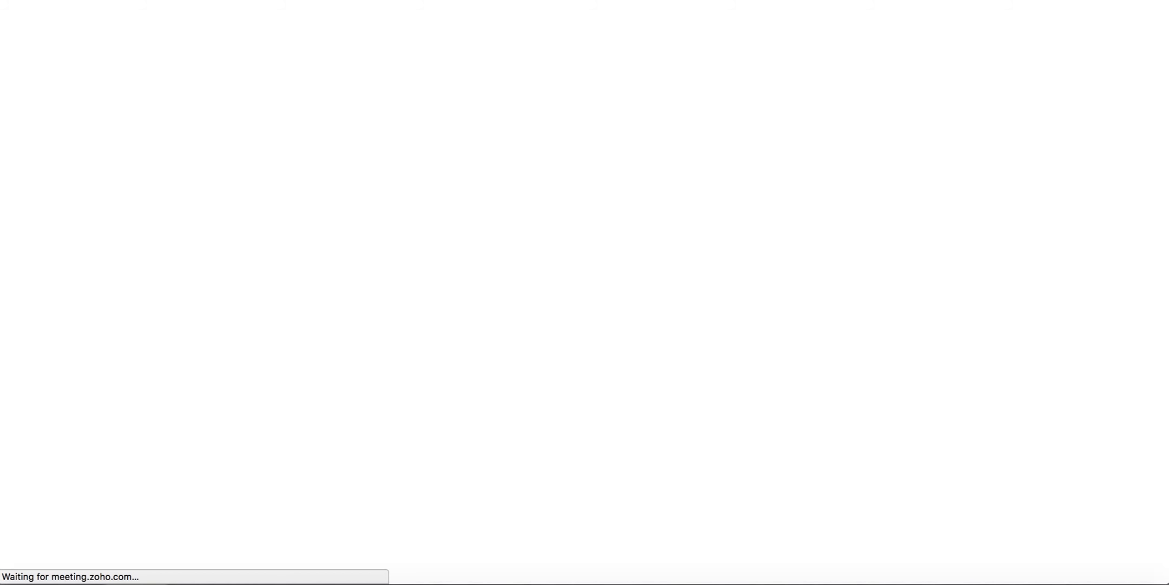
{"action": "key", "text": "super+w"}
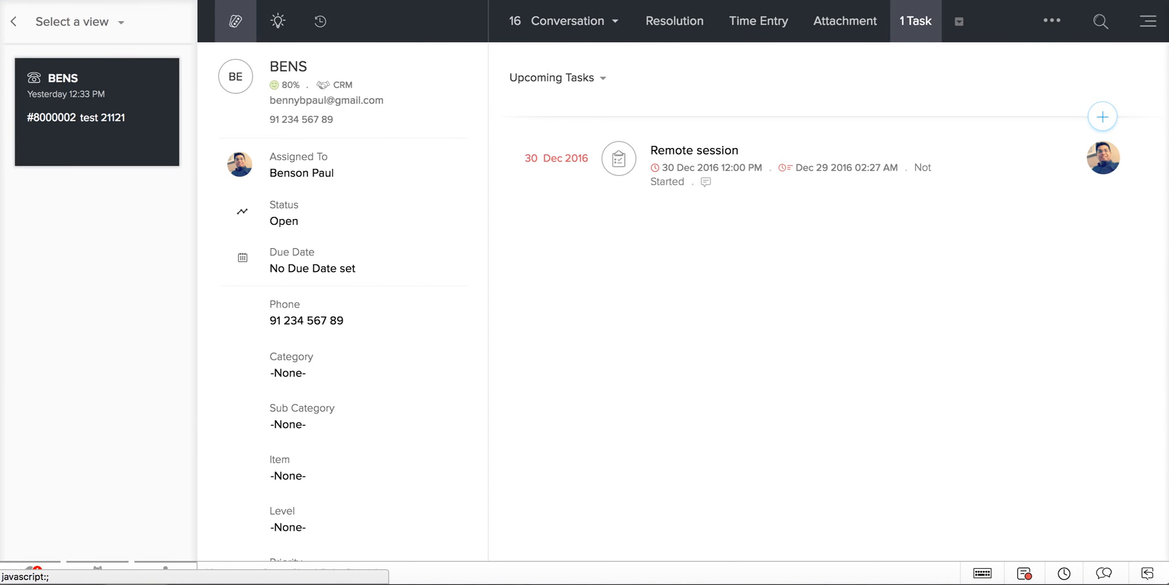
Begin a new task for the ticket with the subject "call back".
{"action": "left_click", "coordinate": [1102, 117]}
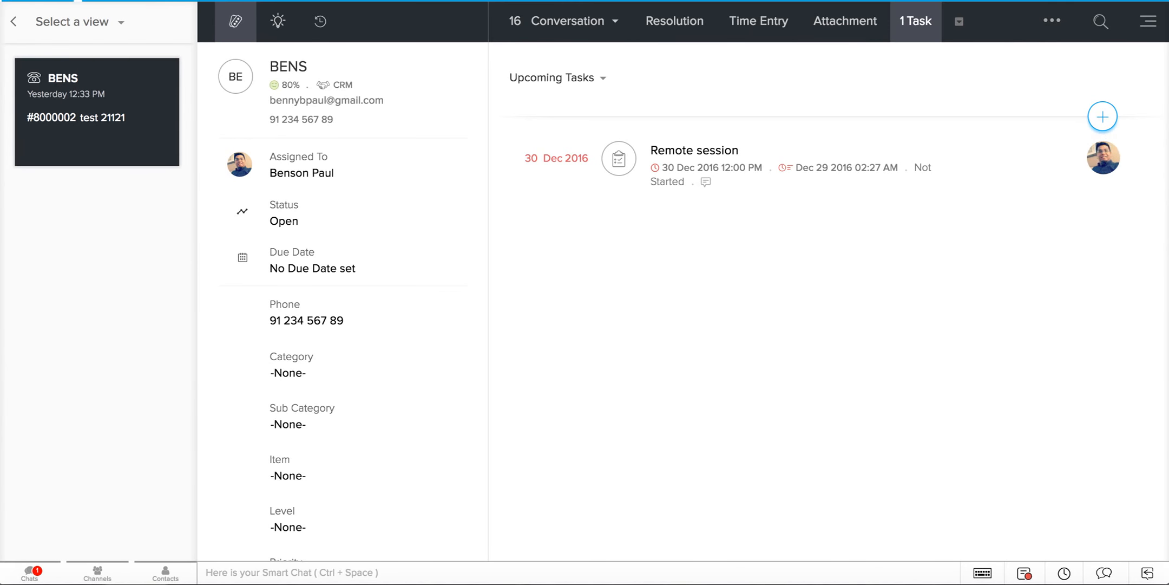
{"action": "scroll", "coordinate": [190, 211], "scroll_direction": "down", "scroll_amount": 1}
{"action": "scroll", "coordinate": [189, 211], "scroll_direction": "up", "scroll_amount": 1}
{"action": "scroll", "coordinate": [190, 217], "scroll_direction": "down", "scroll_amount": 1}
{"action": "left_click", "coordinate": [186, 138]}
{"action": "type", "text": "c"}
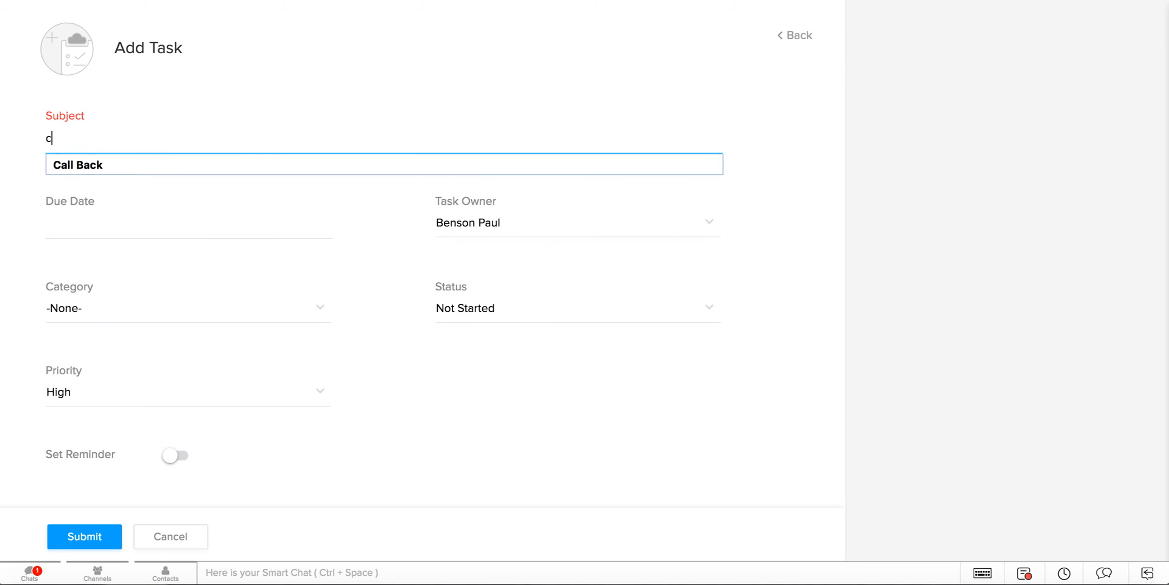
{"action": "type", "text": "all back"}
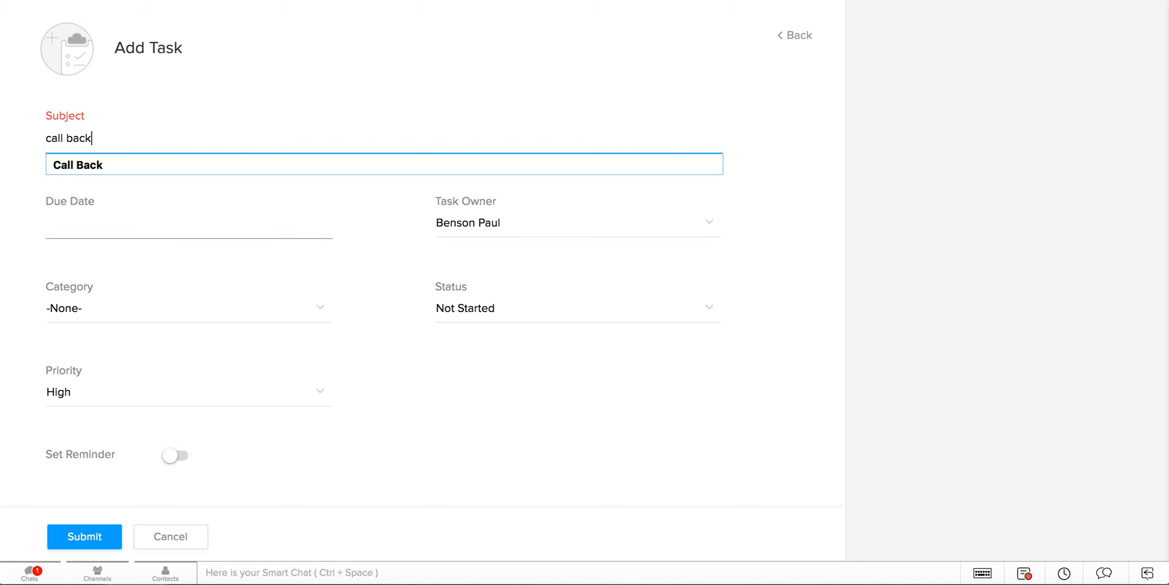
Set the new task's due date to 12/30/2016 12:00 PM.
{"action": "left_click", "coordinate": [188, 224]}
{"action": "right_click", "coordinate": [210, 389]}
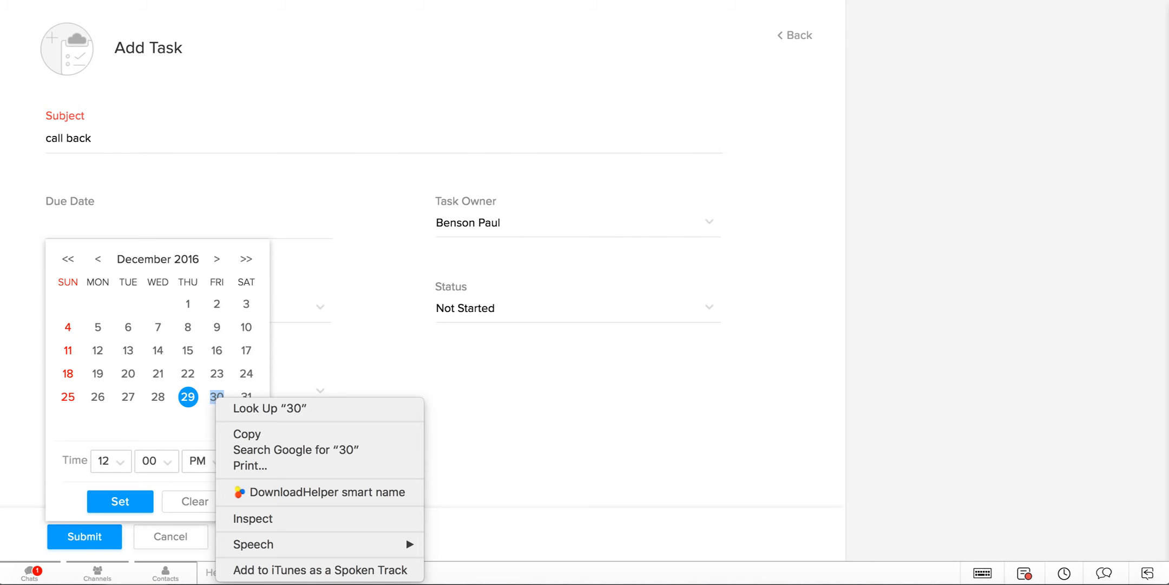
{"action": "left_click", "coordinate": [212, 393]}
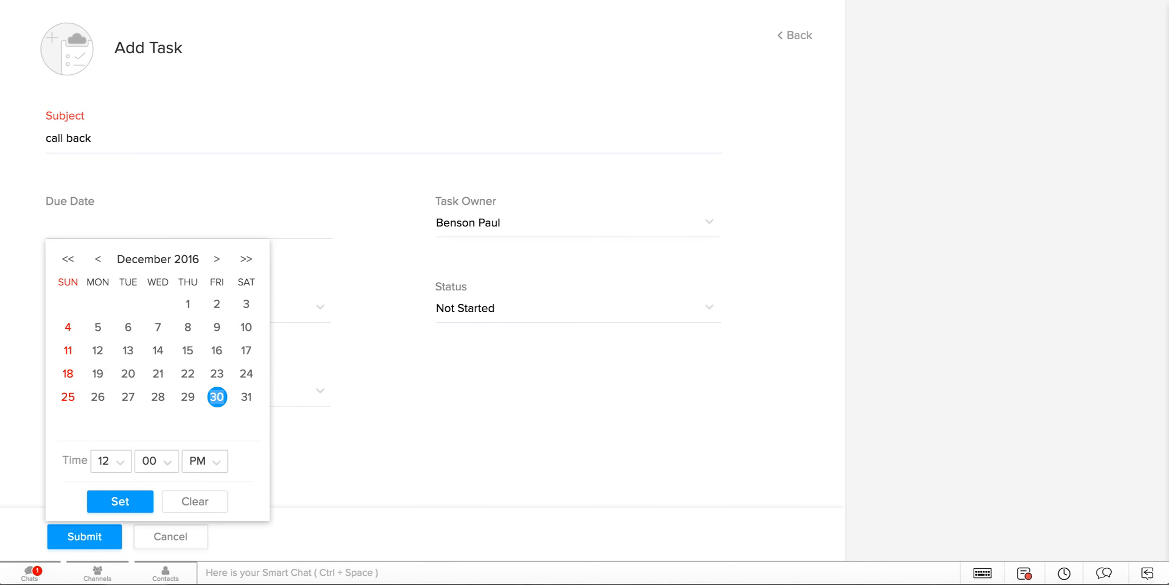
{"action": "left_click", "coordinate": [120, 501]}
Enable the task's reminder with the Before option for the due date, and discard the new task.
{"action": "scroll", "coordinate": [443, 252], "scroll_direction": "down", "scroll_amount": 1}
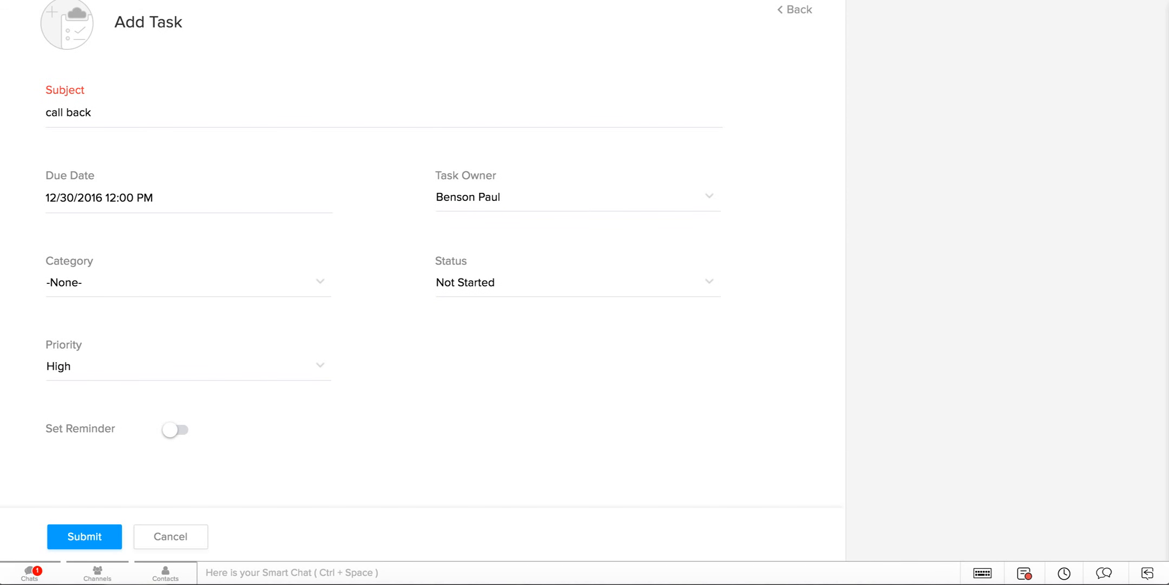
{"action": "left_click", "coordinate": [175, 429]}
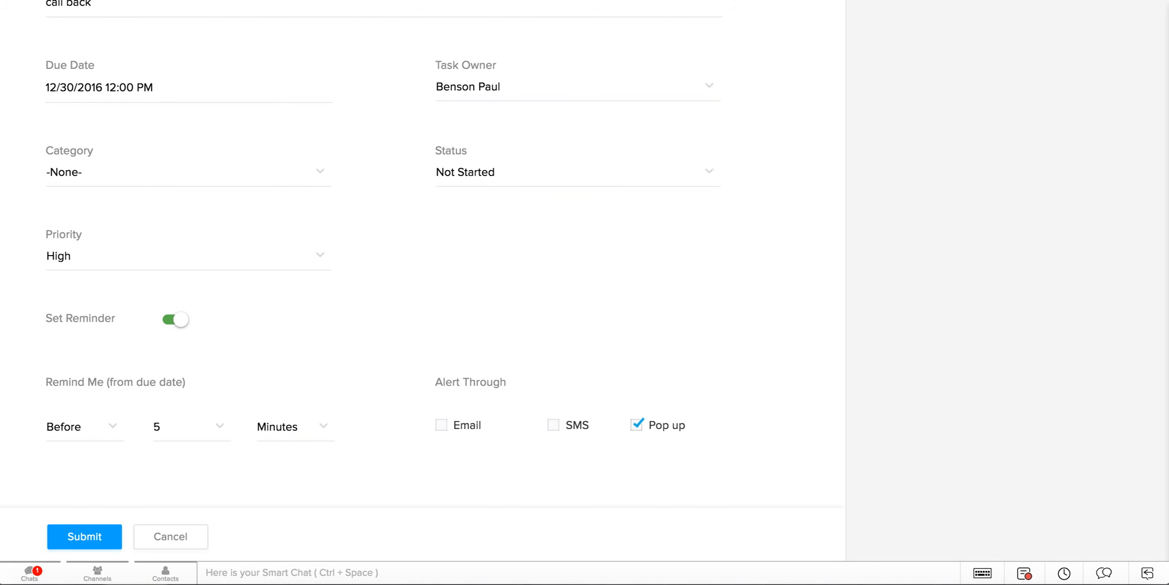
{"action": "left_click", "coordinate": [98, 427]}
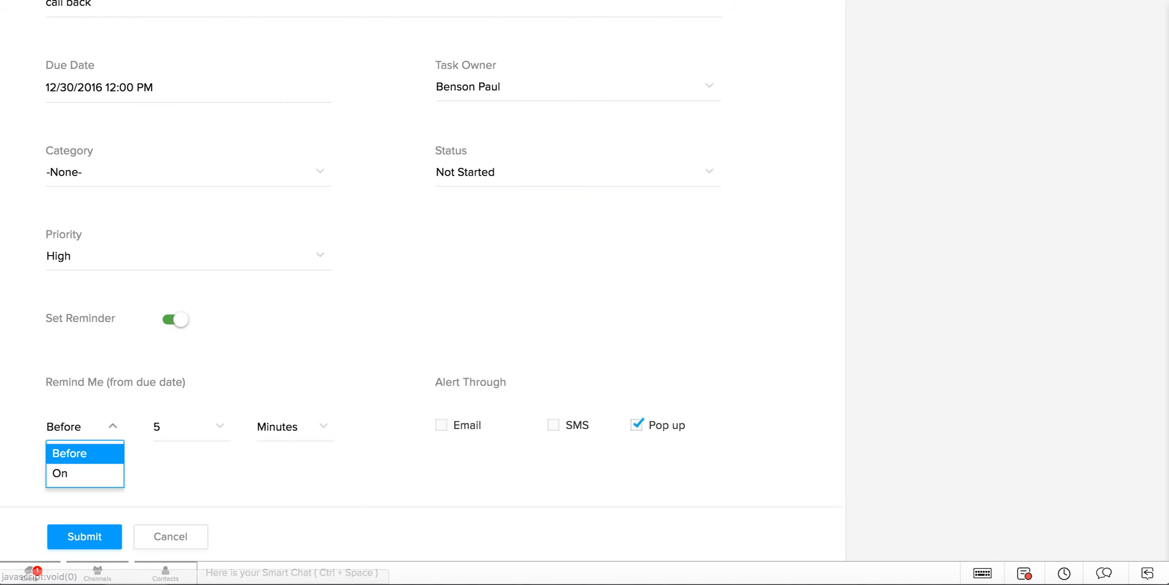
{"action": "left_click", "coordinate": [85, 454]}
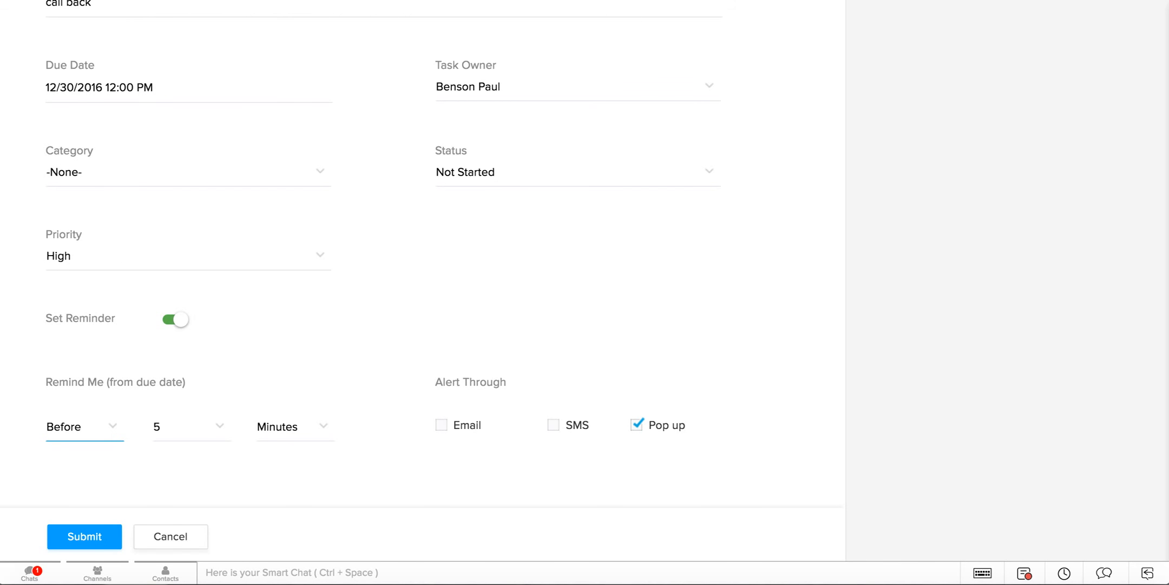
{"action": "left_click", "coordinate": [171, 537]}
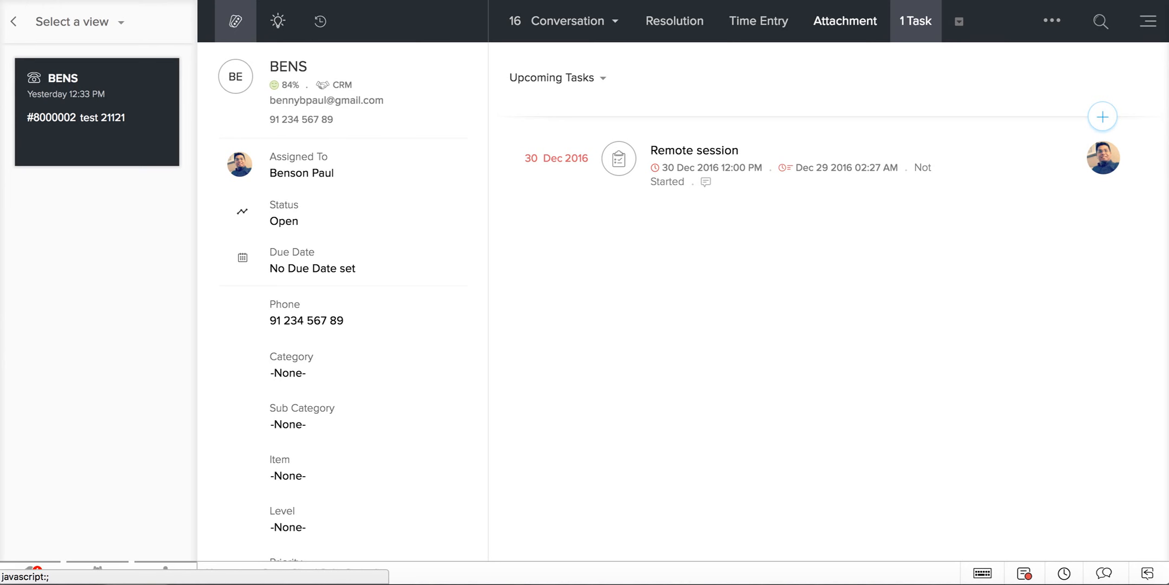
View the ticket's attachments and resolution sections, and bring up its additional actions.
{"action": "left_click", "coordinate": [845, 20]}
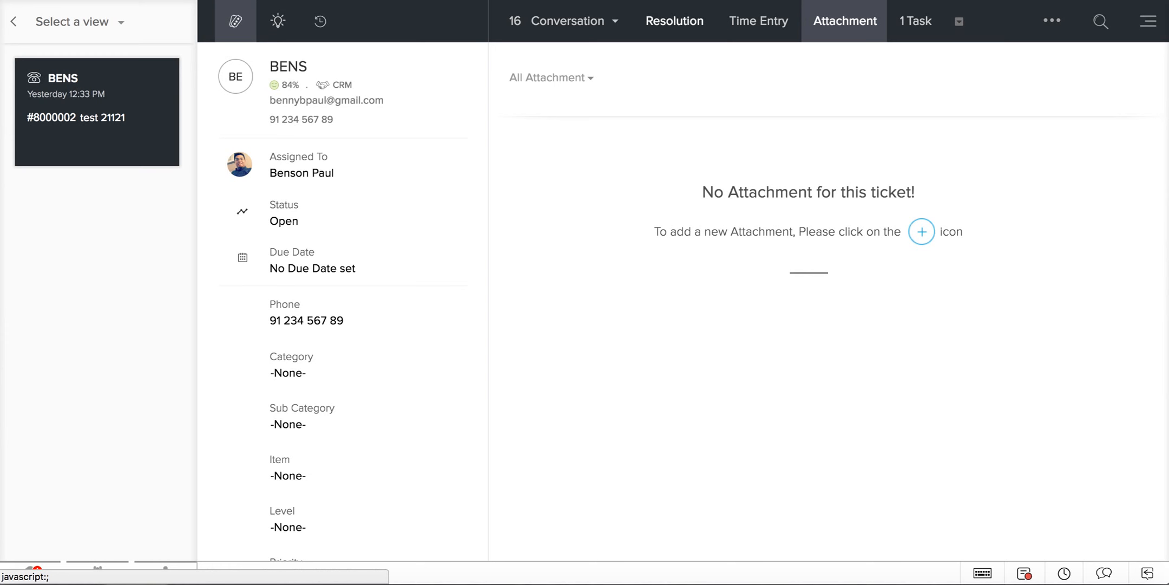
{"action": "left_click", "coordinate": [675, 21]}
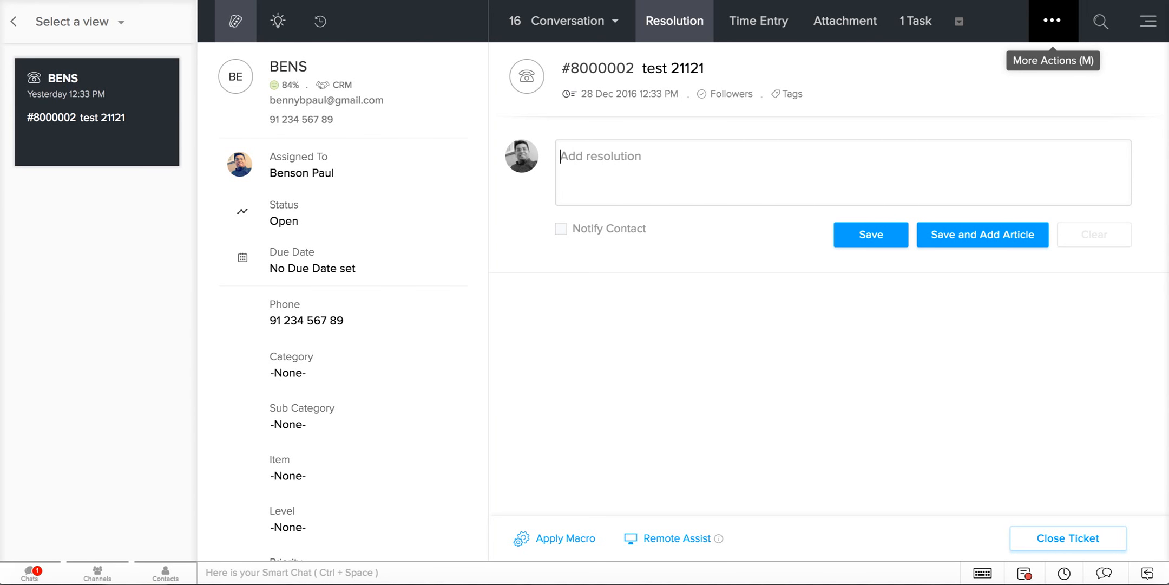
{"action": "left_click", "coordinate": [1052, 20]}
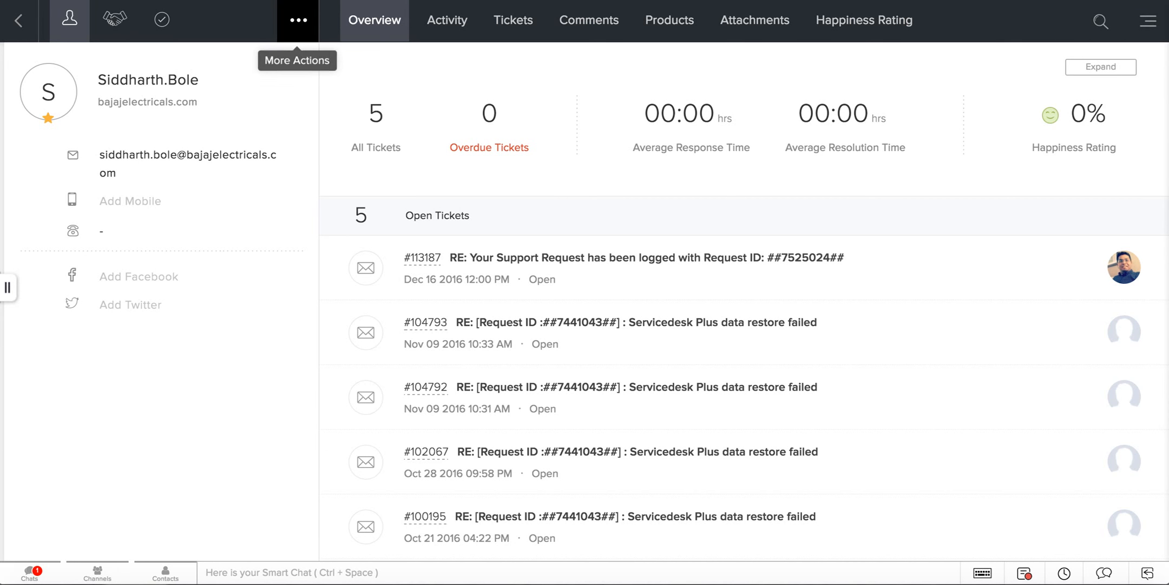
Show the additional actions available for the open contact record, and dismiss them.
{"action": "left_click", "coordinate": [298, 20]}
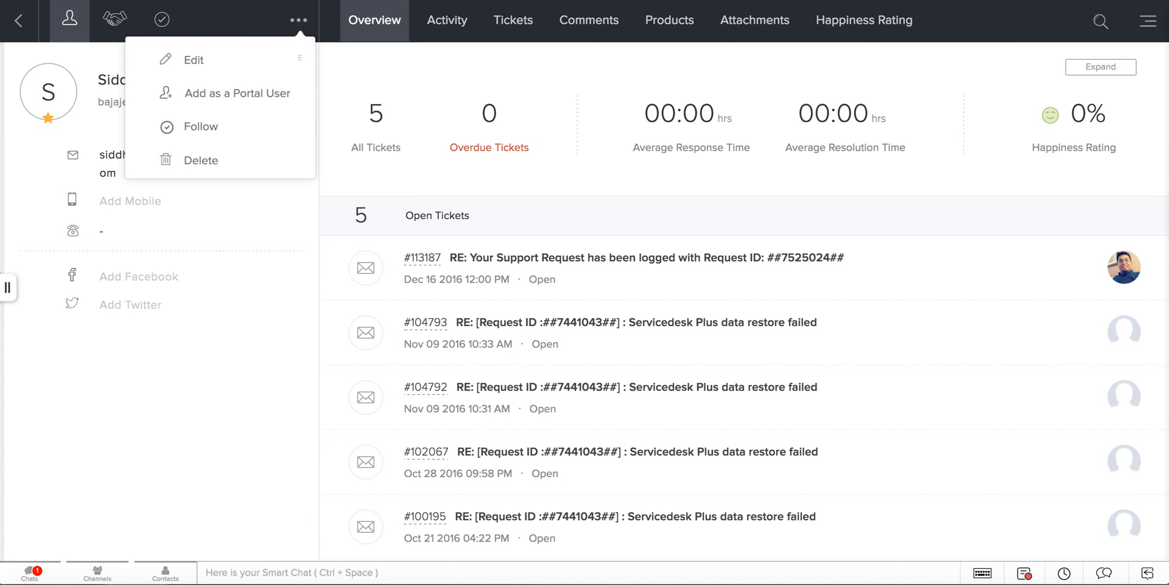
{"action": "key", "text": "Escape"}
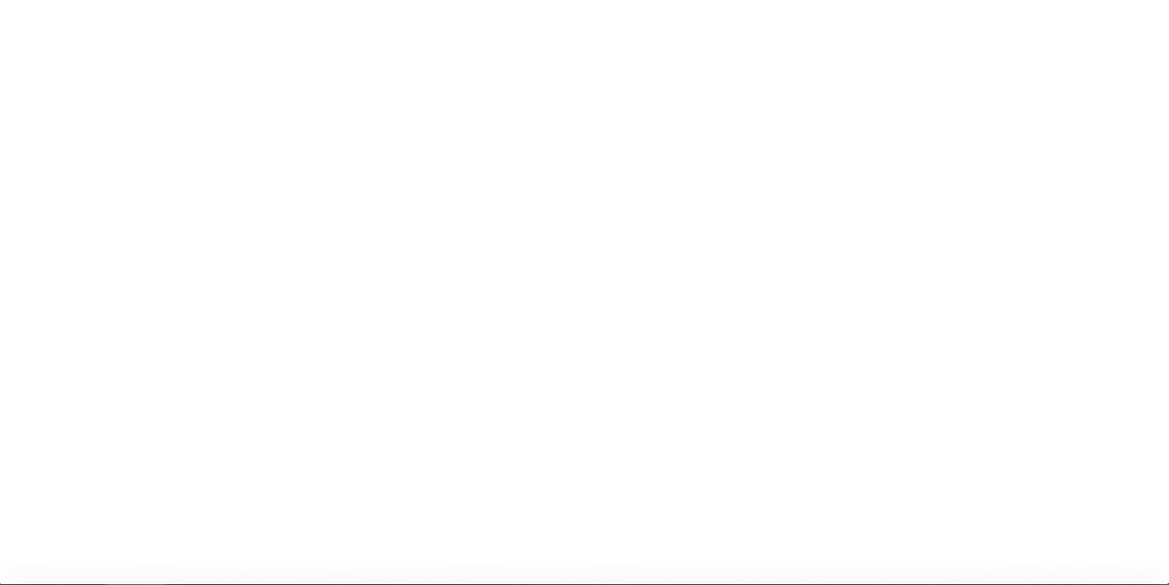
{"action": "scroll", "coordinate": [341, 303], "scroll_direction": "up", "scroll_amount": 8}
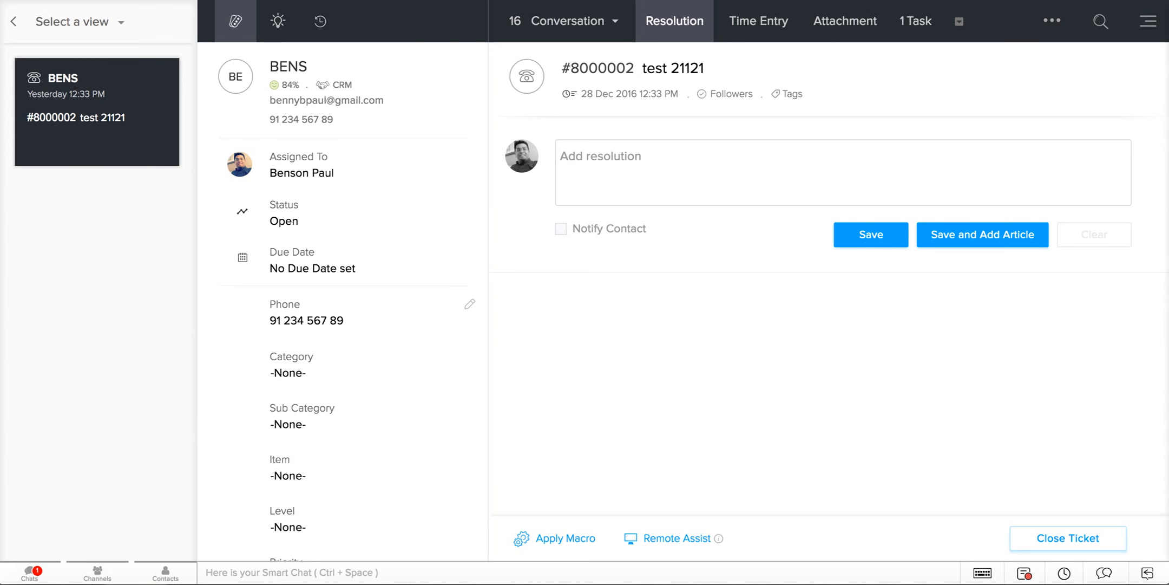
Look through the property fields of the ticket "test 21121", such as category, level, priority and group.
{"action": "scroll", "coordinate": [346, 303], "scroll_direction": "down", "scroll_amount": 4}
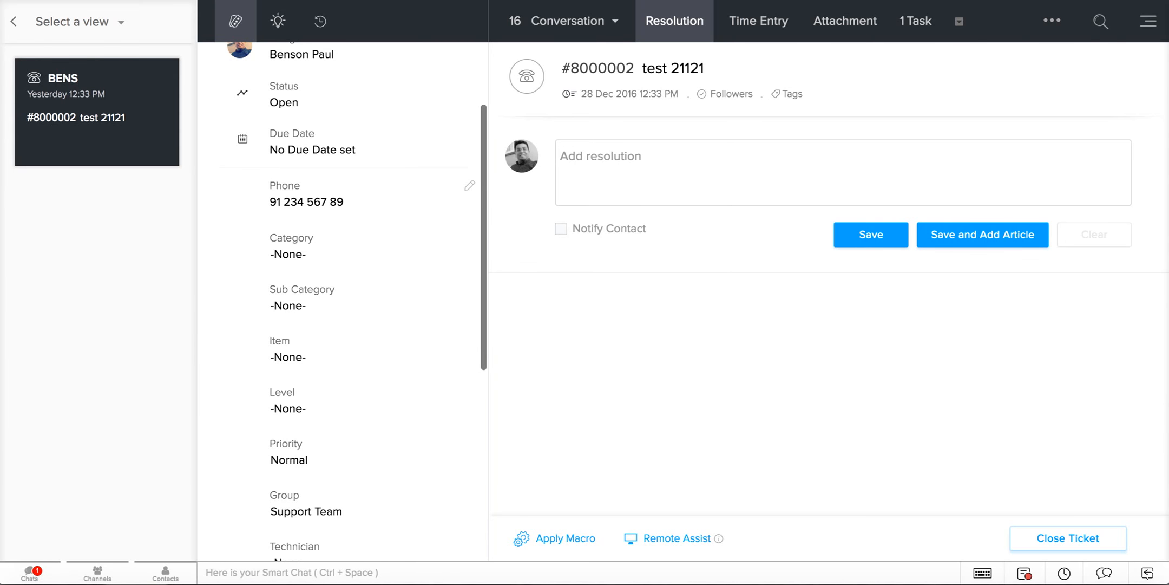
{"action": "scroll", "coordinate": [347, 303], "scroll_direction": "down", "scroll_amount": 1}
{"action": "scroll", "coordinate": [347, 303], "scroll_direction": "up", "scroll_amount": 5}
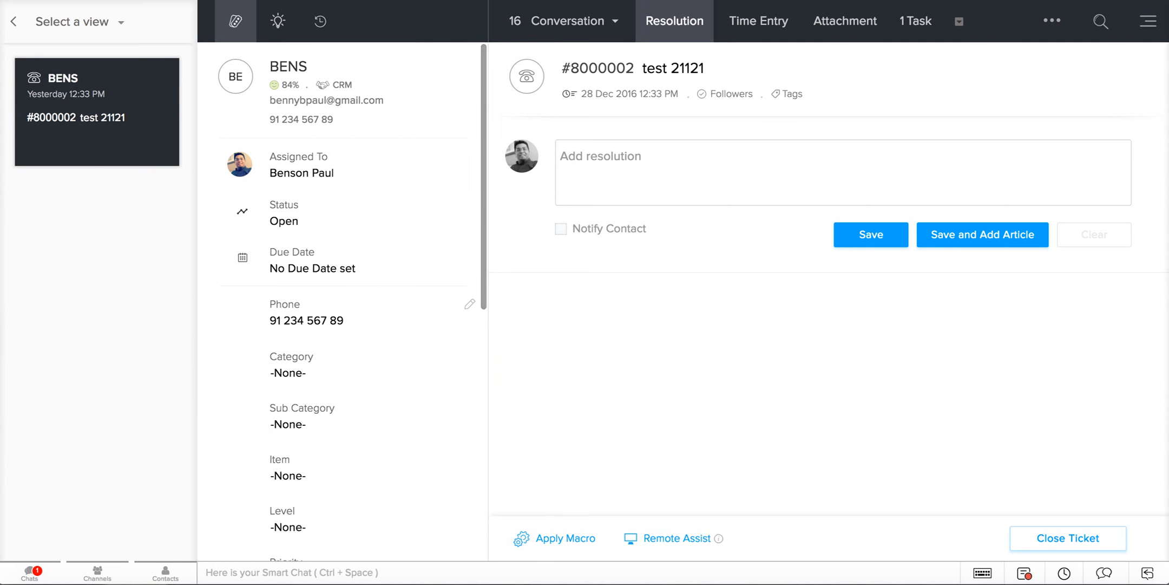
{"action": "scroll", "coordinate": [357, 400], "scroll_direction": "down", "scroll_amount": 1}
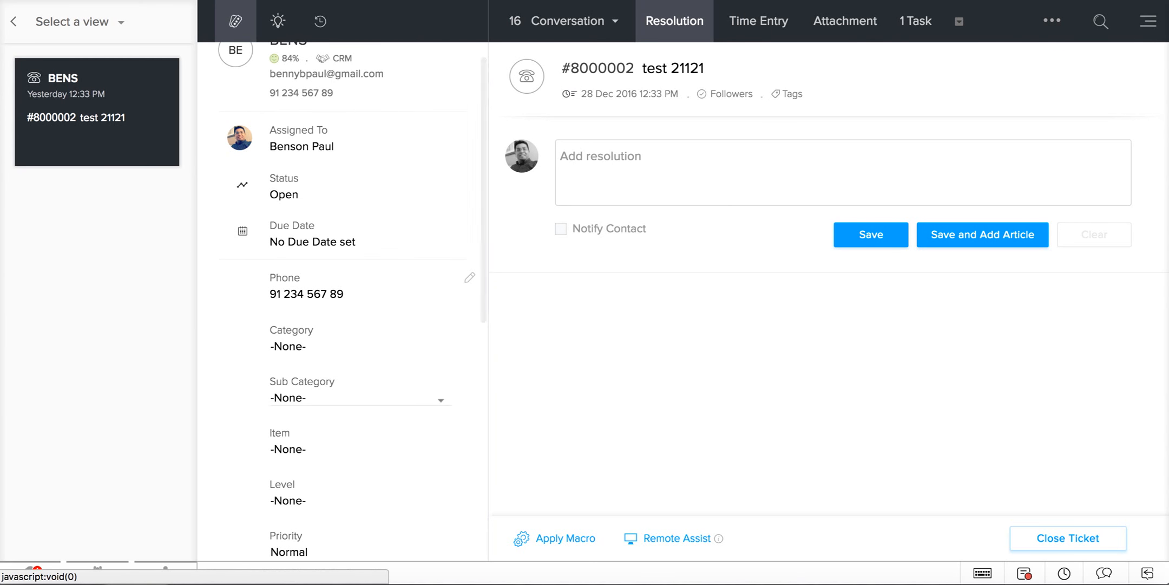
Close the ticket "test 21121" and refresh it to load the changes made by the workflow rule.
{"action": "scroll", "coordinate": [352, 301], "scroll_direction": "up", "scroll_amount": 1}
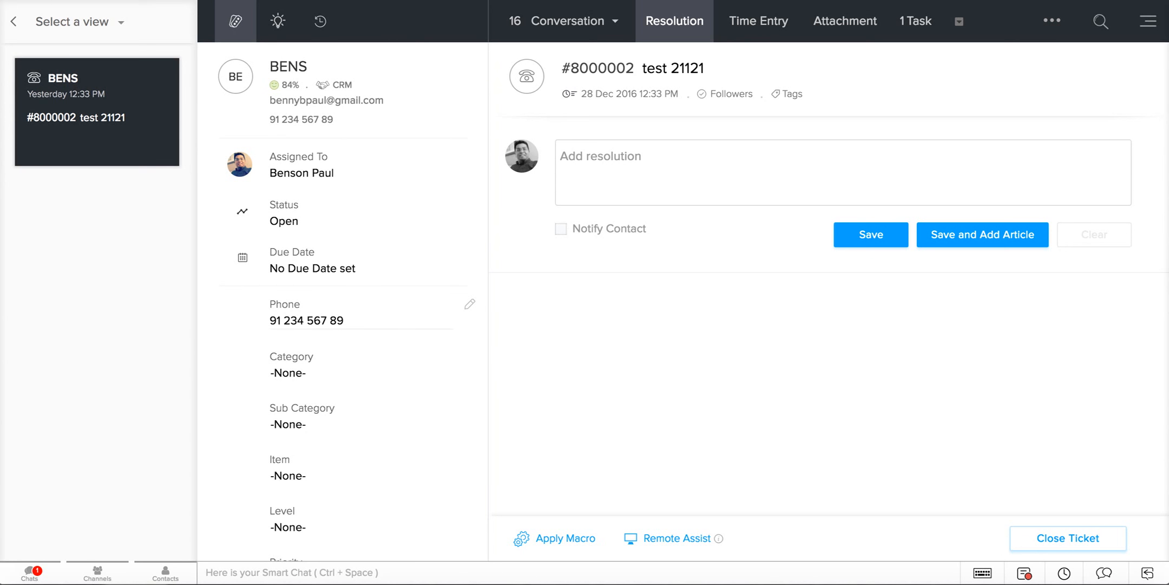
{"action": "scroll", "coordinate": [352, 303], "scroll_direction": "down", "scroll_amount": 4}
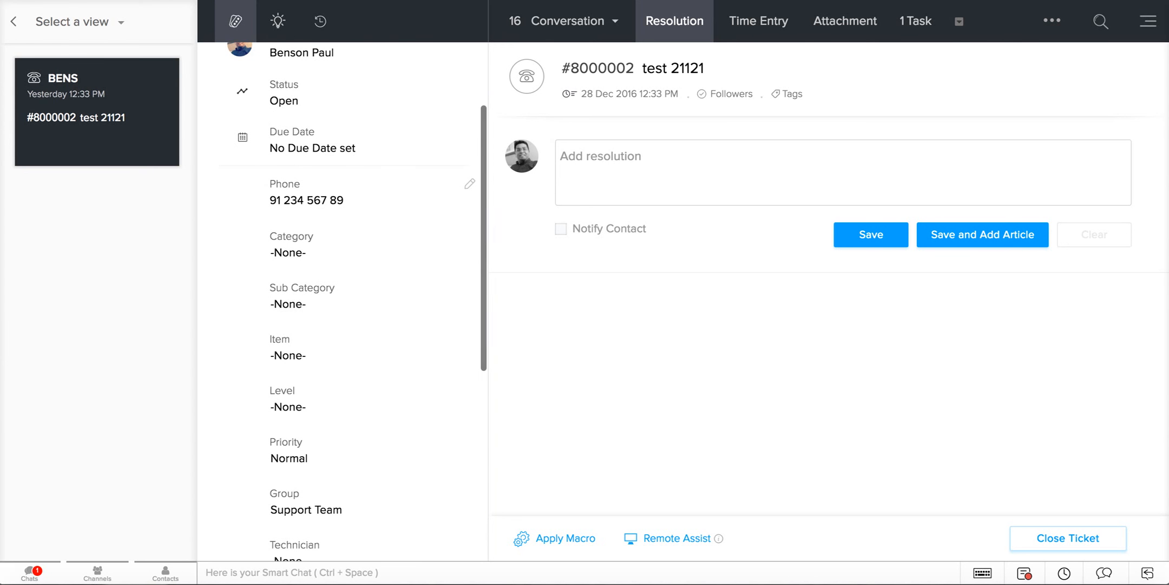
{"action": "scroll", "coordinate": [352, 303], "scroll_direction": "down", "scroll_amount": 4}
{"action": "scroll", "coordinate": [352, 303], "scroll_direction": "up", "scroll_amount": 8}
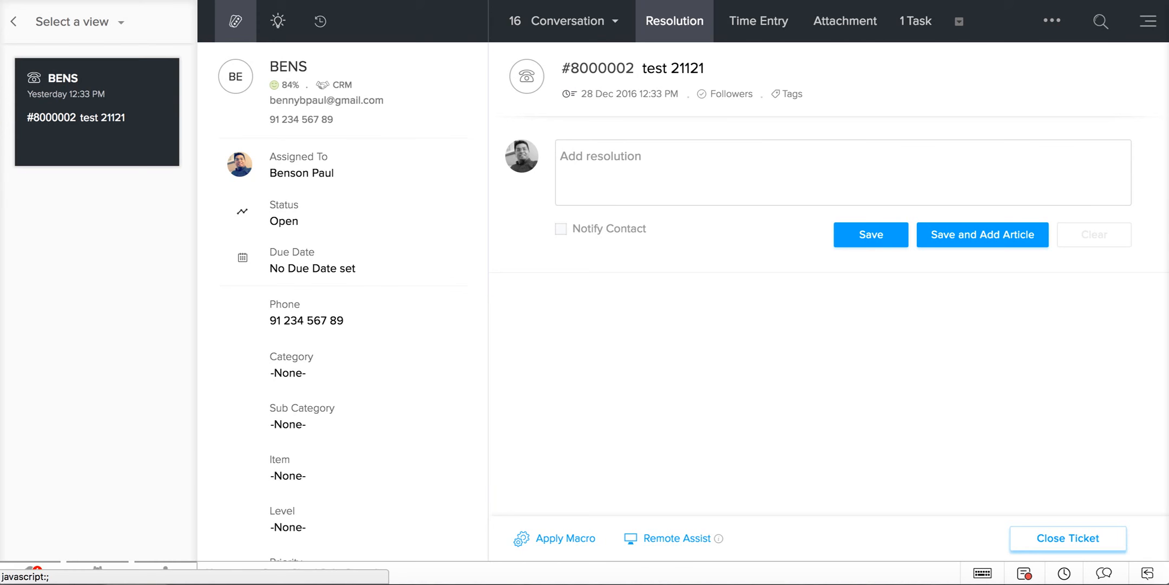
{"action": "left_click", "coordinate": [1068, 537]}
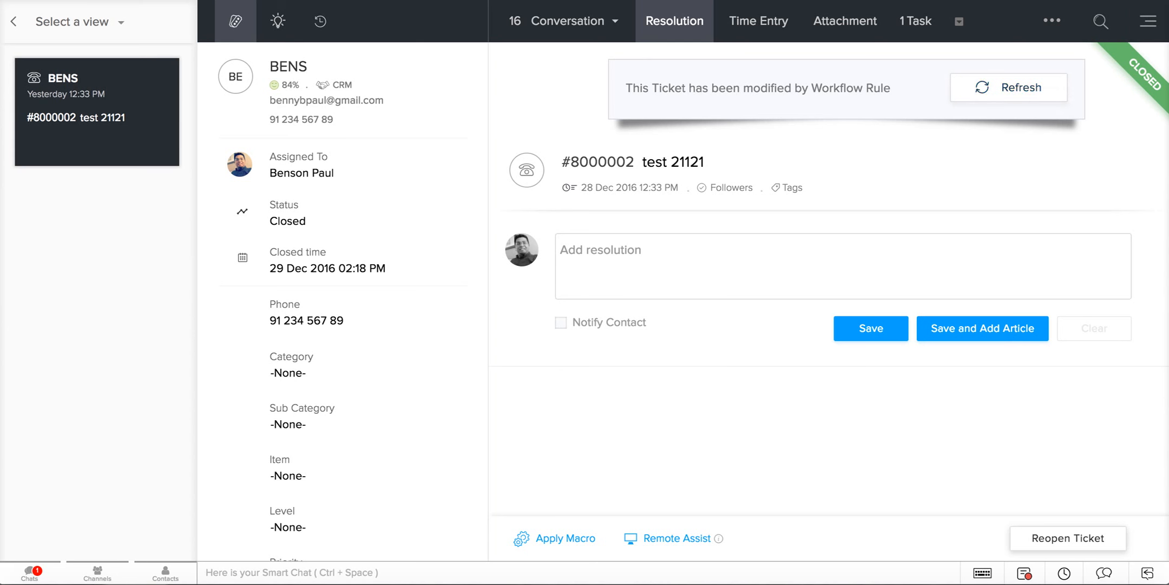
{"action": "left_click", "coordinate": [1009, 88]}
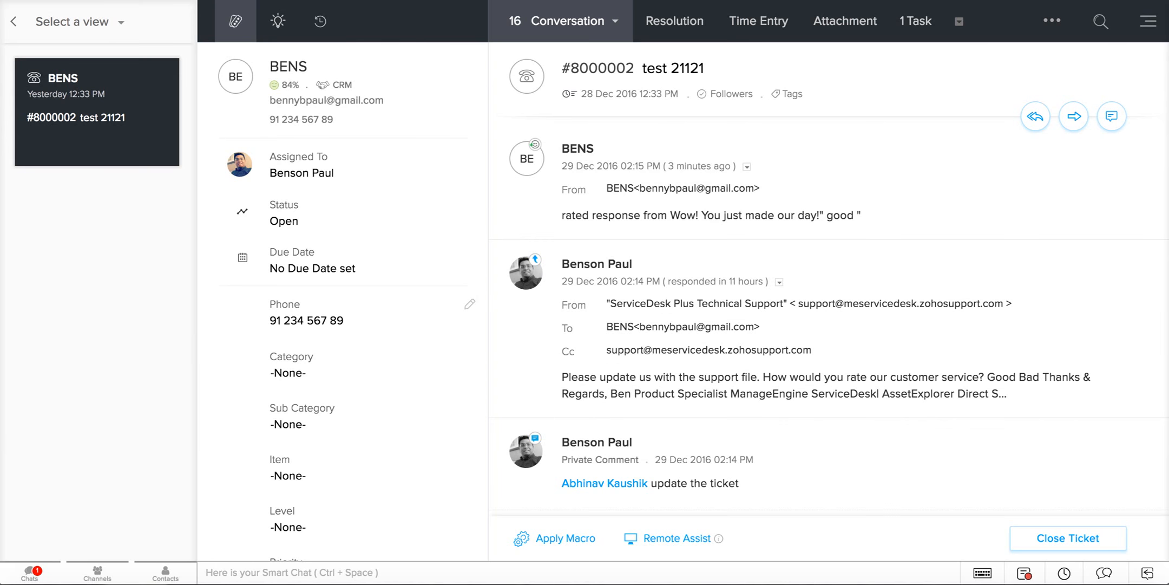
{"action": "scroll", "coordinate": [379, 303], "scroll_direction": "down", "scroll_amount": 3}
{"action": "scroll", "coordinate": [357, 301], "scroll_direction": "up", "scroll_amount": 3}
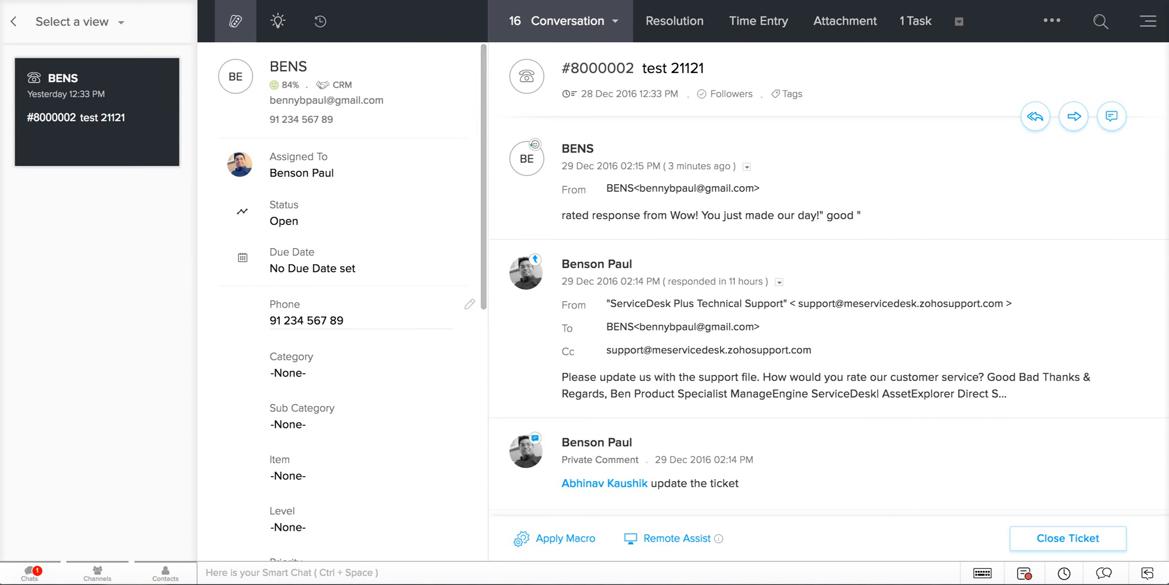